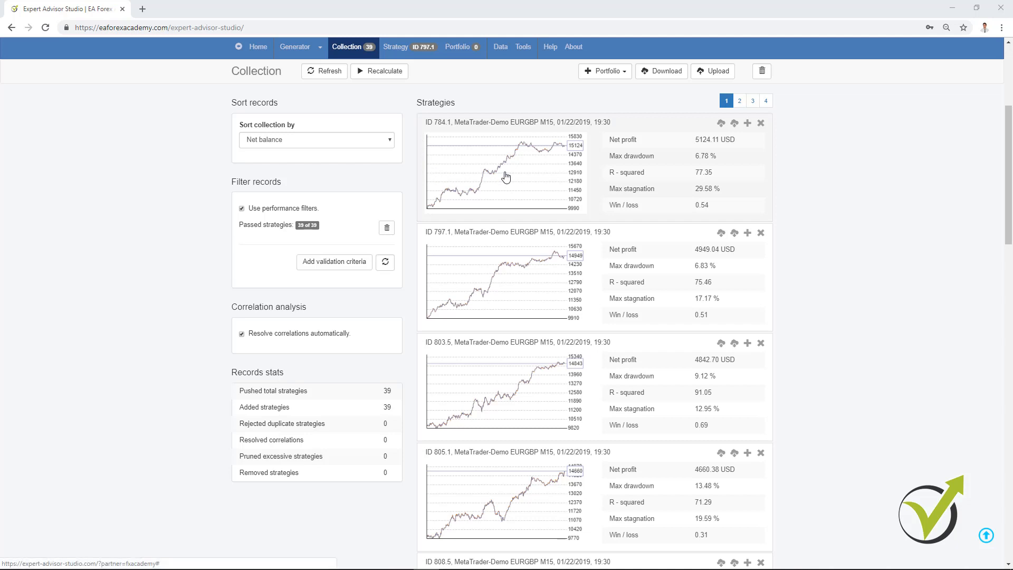
# Open strategy ID 797.1 from the collection and review its Out of Sample results before returning to the strategy editor.
pyautogui.click(536, 288)
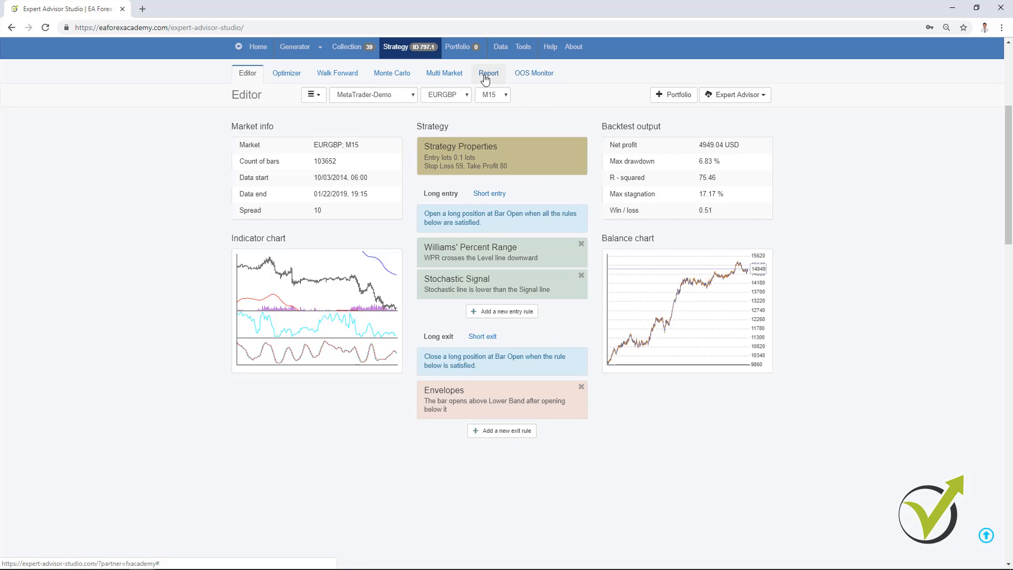
pyautogui.click(527, 83)
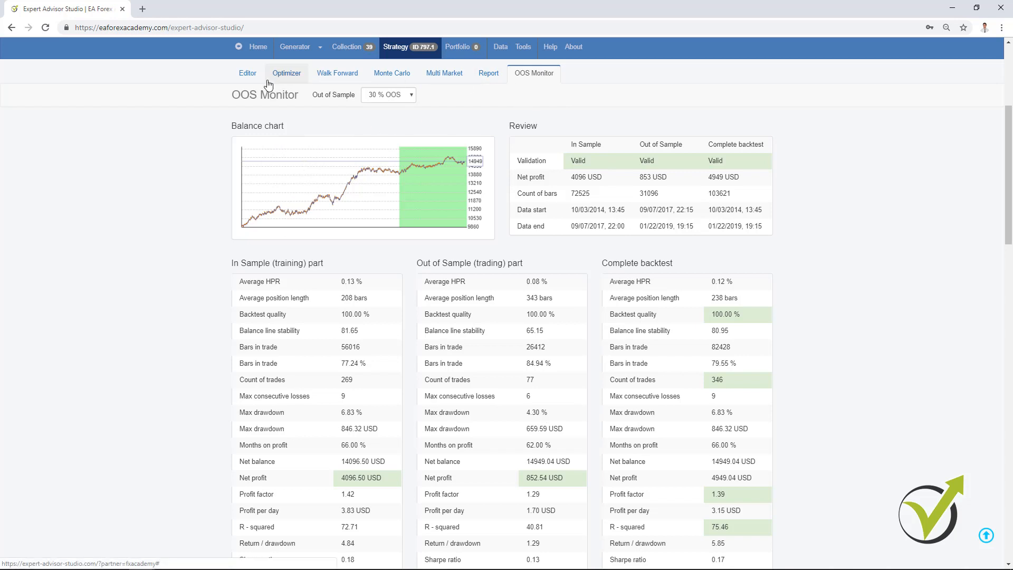
pyautogui.click(242, 78)
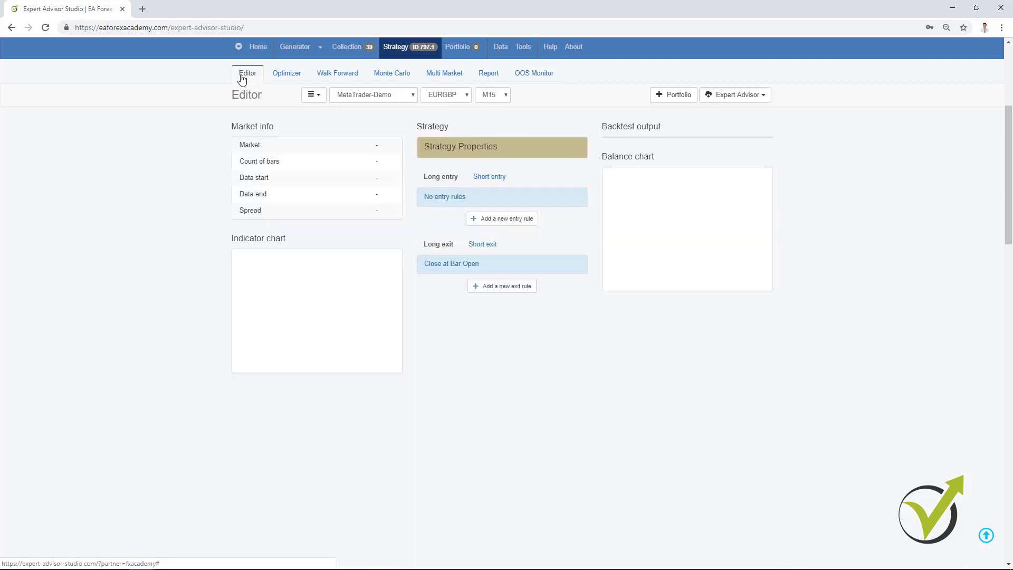
# Review the Generator's historical data, strategy properties and generator settings.
pyautogui.click(295, 48)
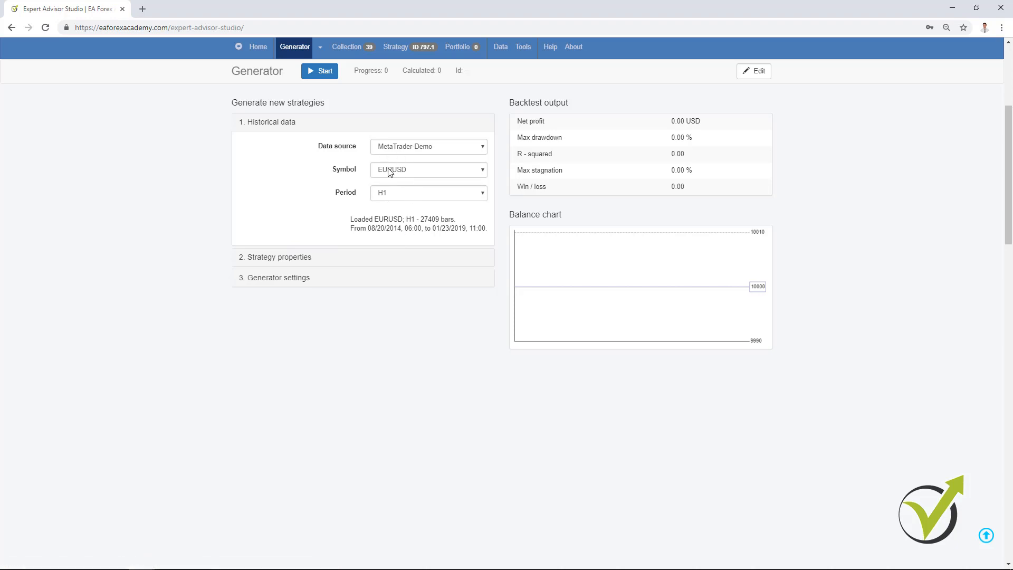
pyautogui.click(280, 261)
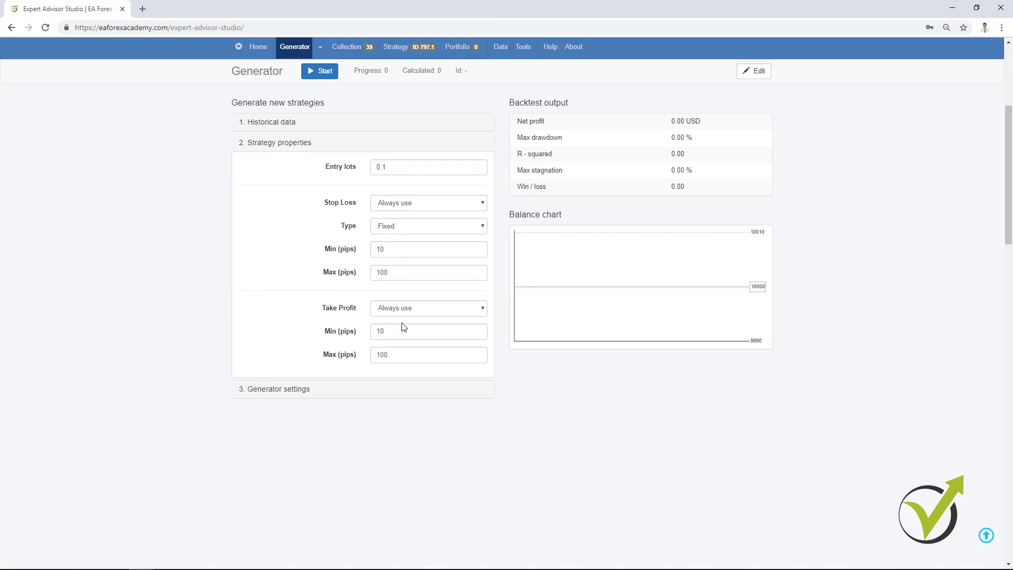
pyautogui.click(304, 393)
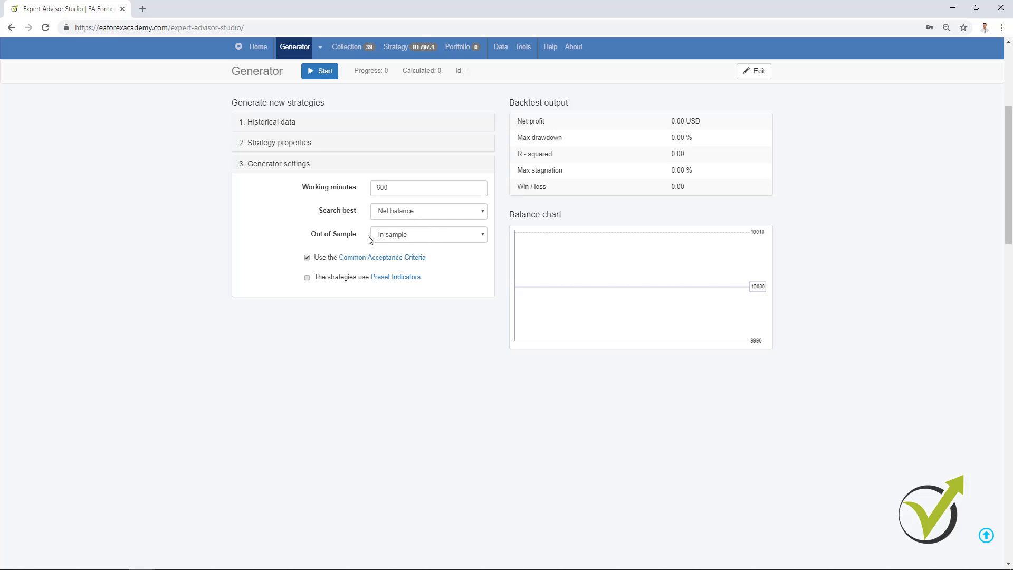
pyautogui.click(279, 123)
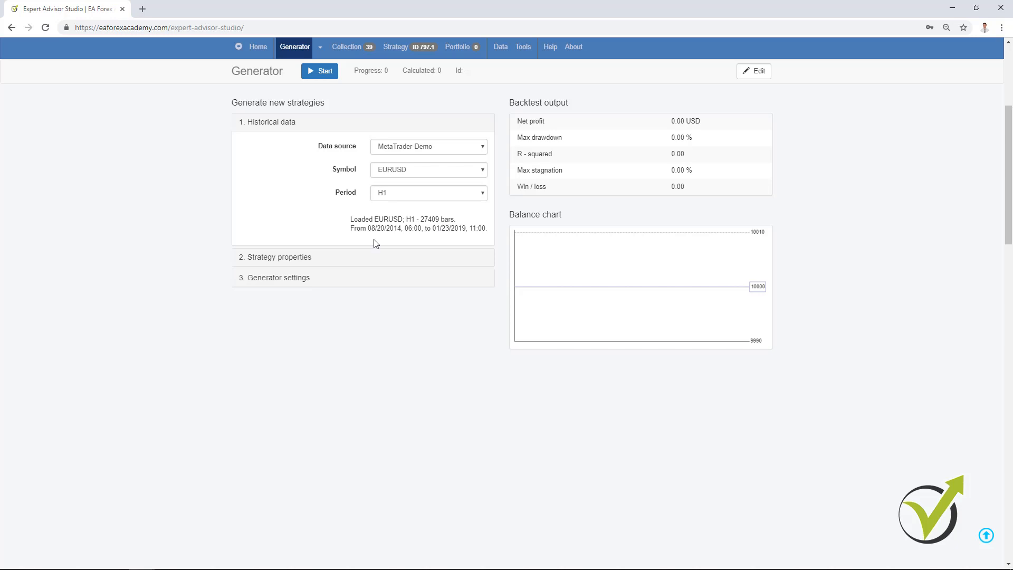
pyautogui.click(296, 279)
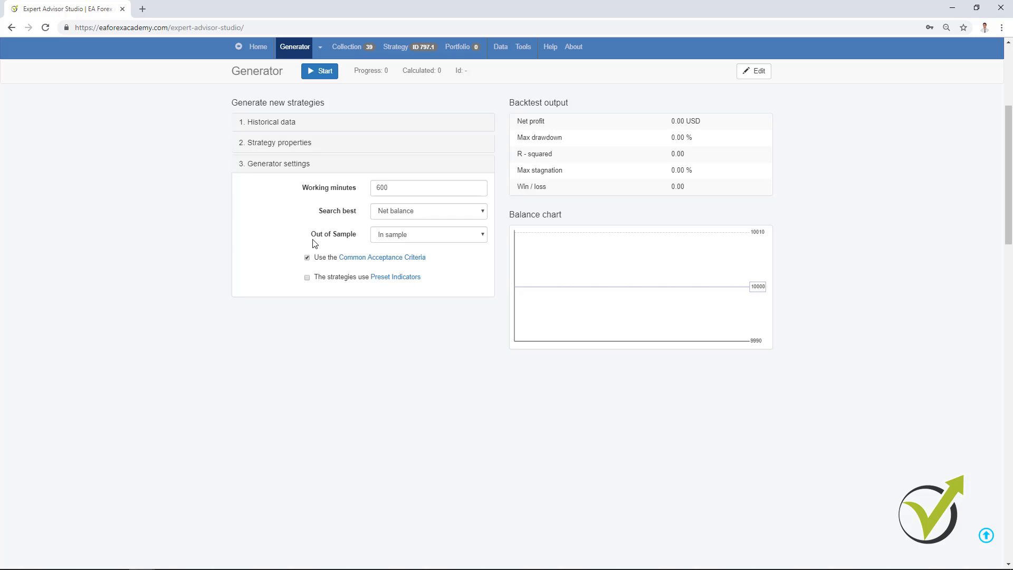
# Go back to the collection and open strategy ID 784.1.
pyautogui.click(358, 47)
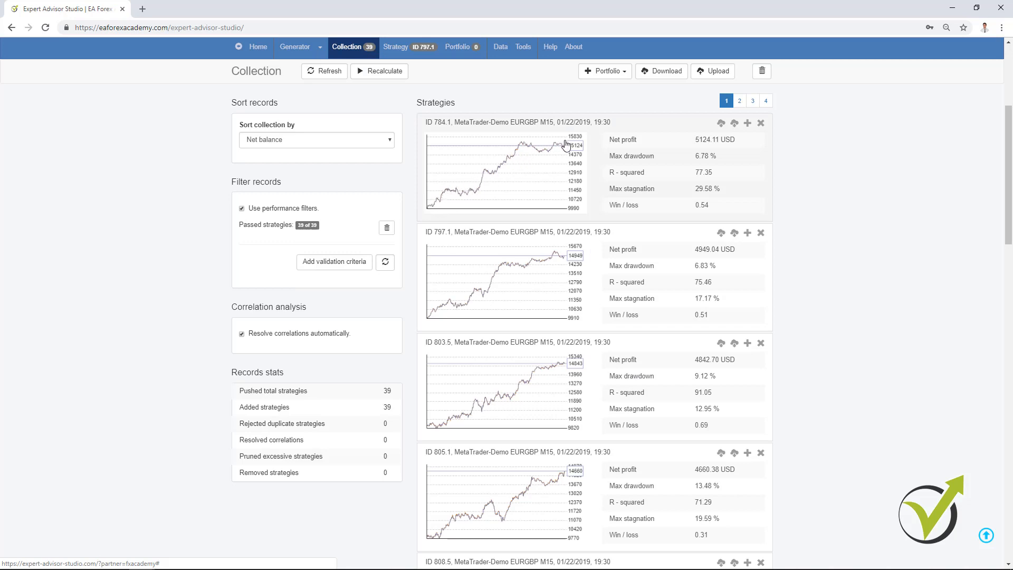
pyautogui.click(429, 208)
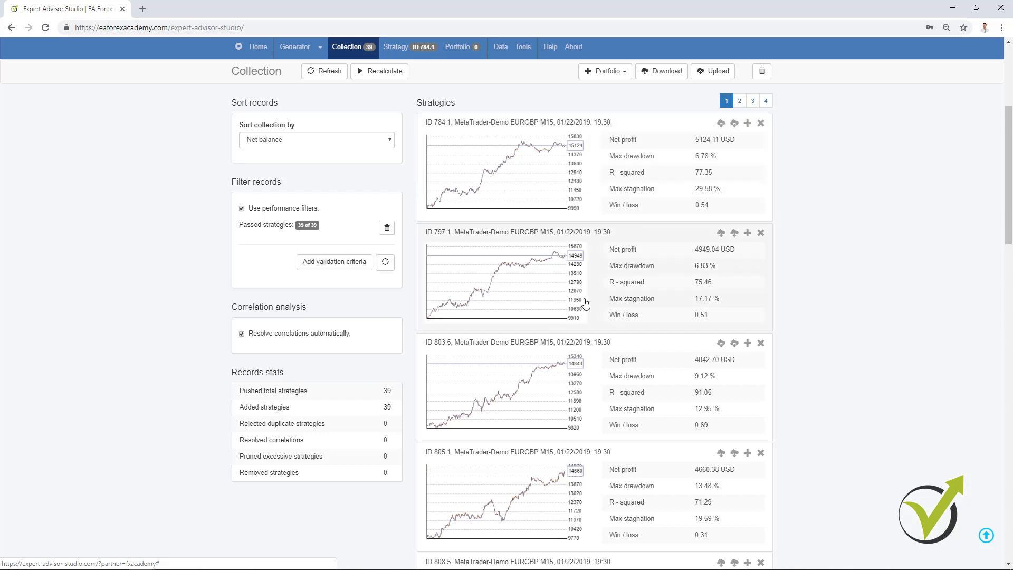
# Set the Generator's Out of Sample option to 30 % OOS.
pyautogui.click(292, 52)
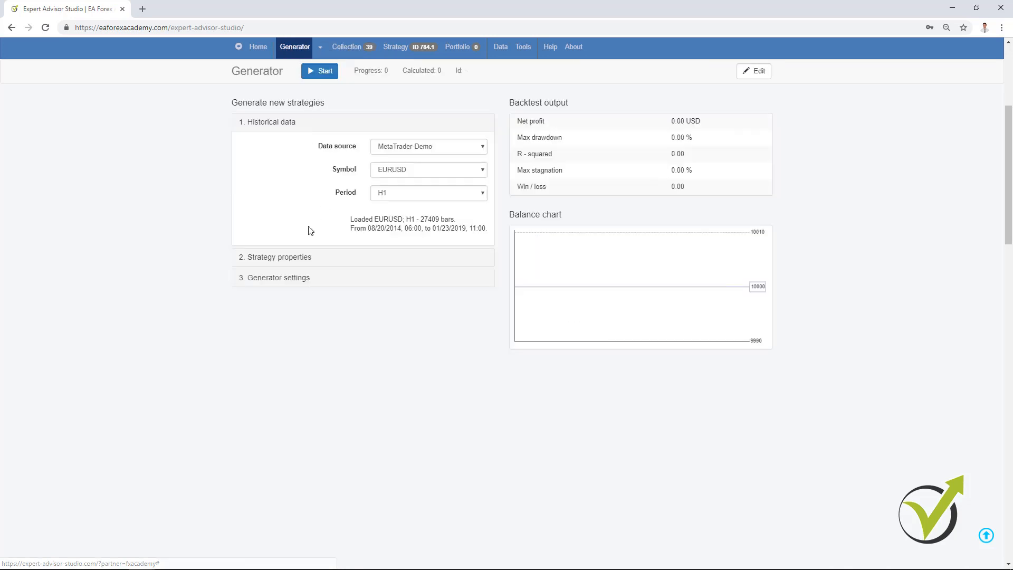
pyautogui.click(290, 277)
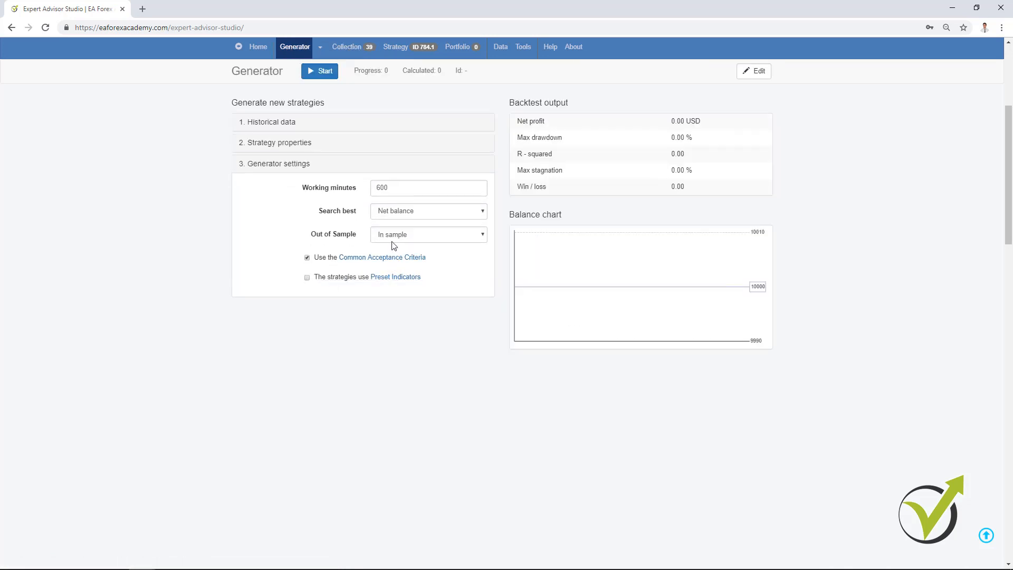
pyautogui.click(393, 237)
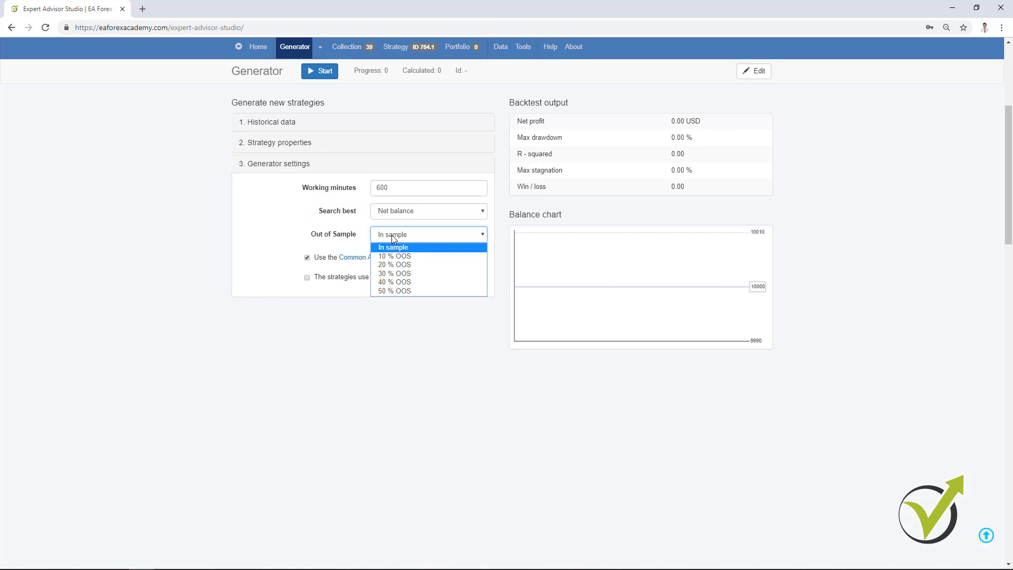
pyautogui.click(398, 274)
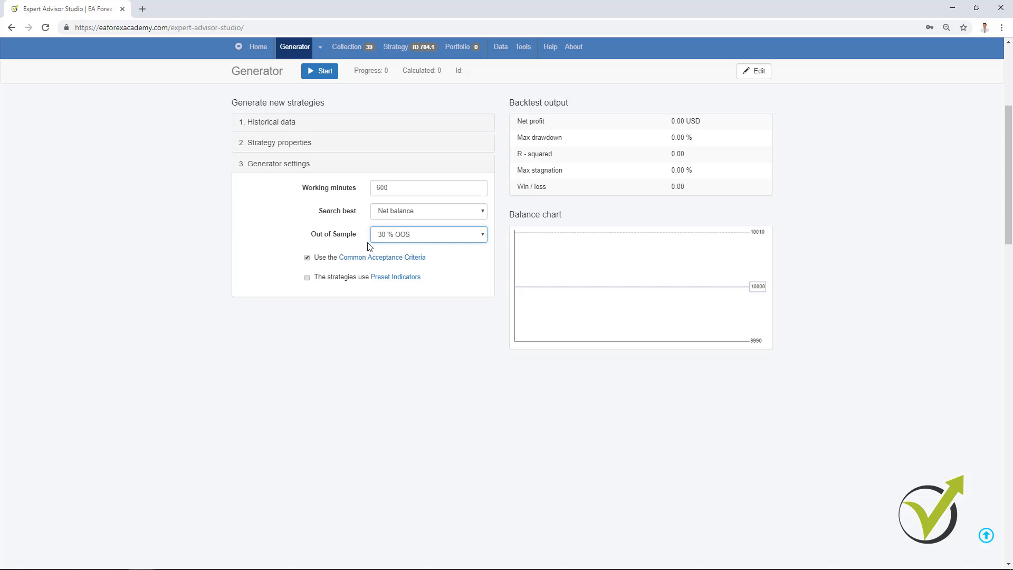
# Show the loaded historical data and calculate the 30 percent share of its bars in Calculator as 27409 × 0.3.
pyautogui.click(286, 124)
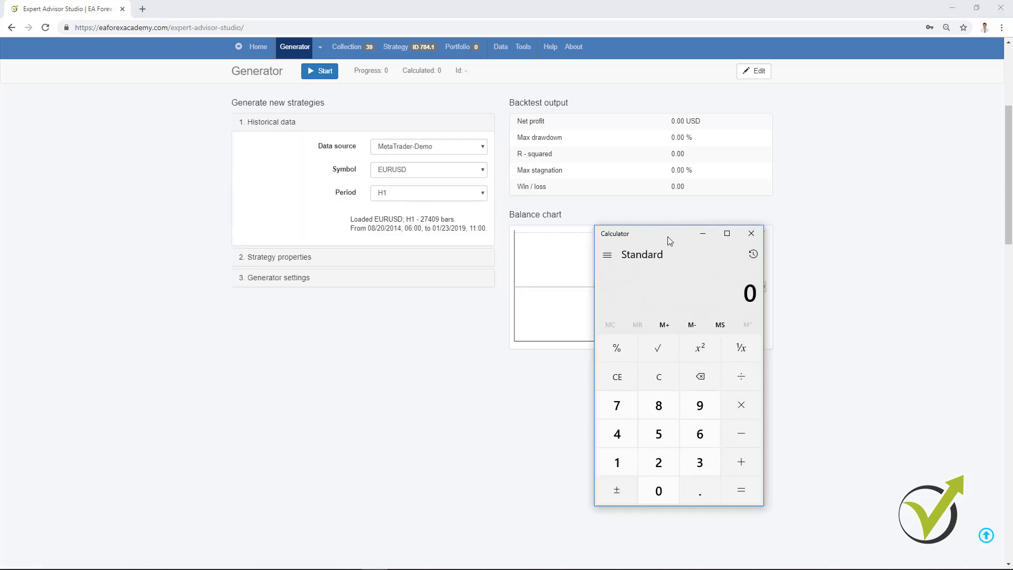
pyautogui.moveTo(667, 237); pyautogui.dragTo(643, 225)
pyautogui.click(637, 448)
pyautogui.click(589, 388)
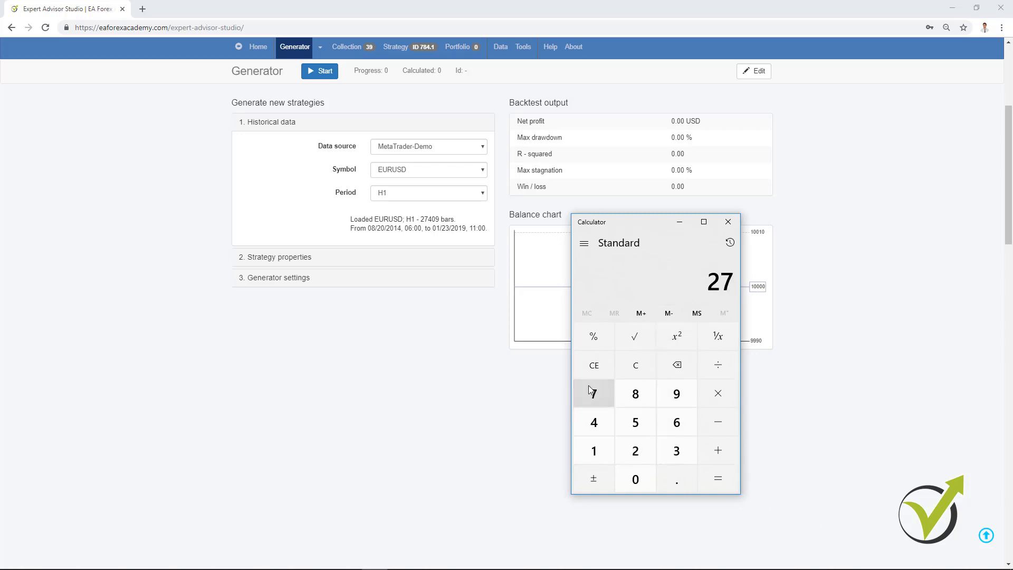
pyautogui.click(594, 422)
pyautogui.click(635, 479)
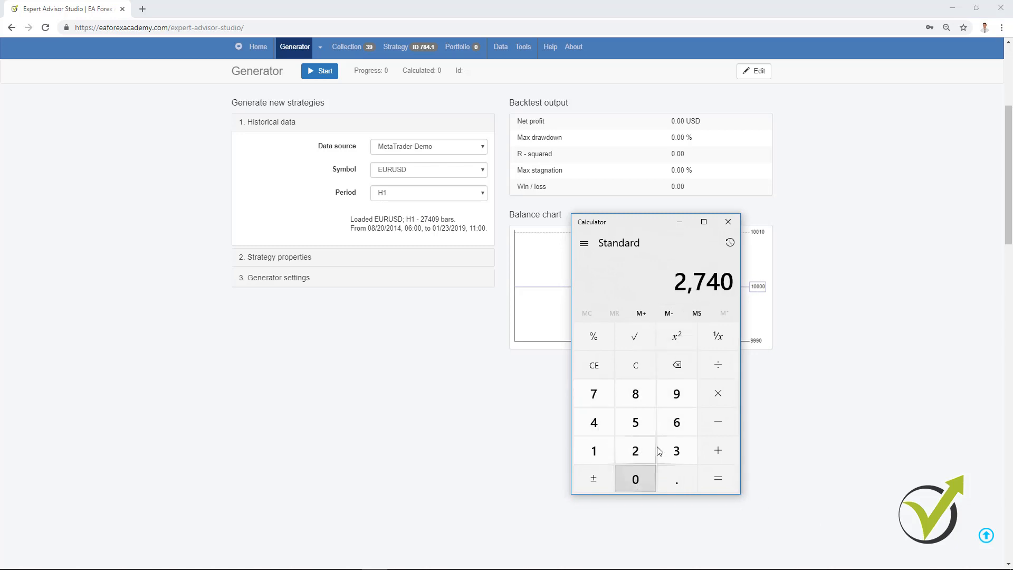
pyautogui.click(676, 393)
pyautogui.click(716, 396)
pyautogui.click(636, 480)
pyautogui.click(673, 473)
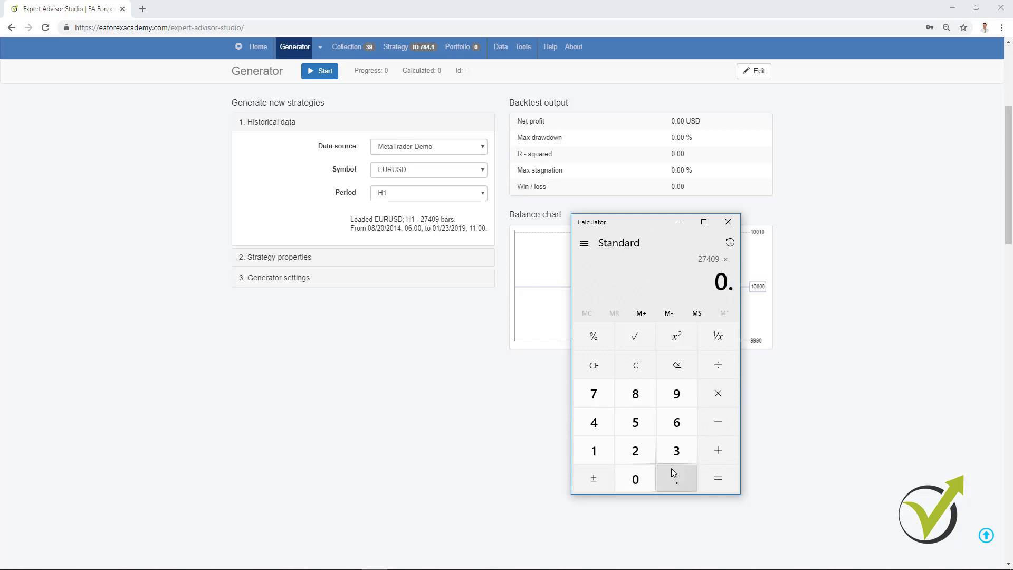
pyautogui.click(677, 453)
pyautogui.click(715, 479)
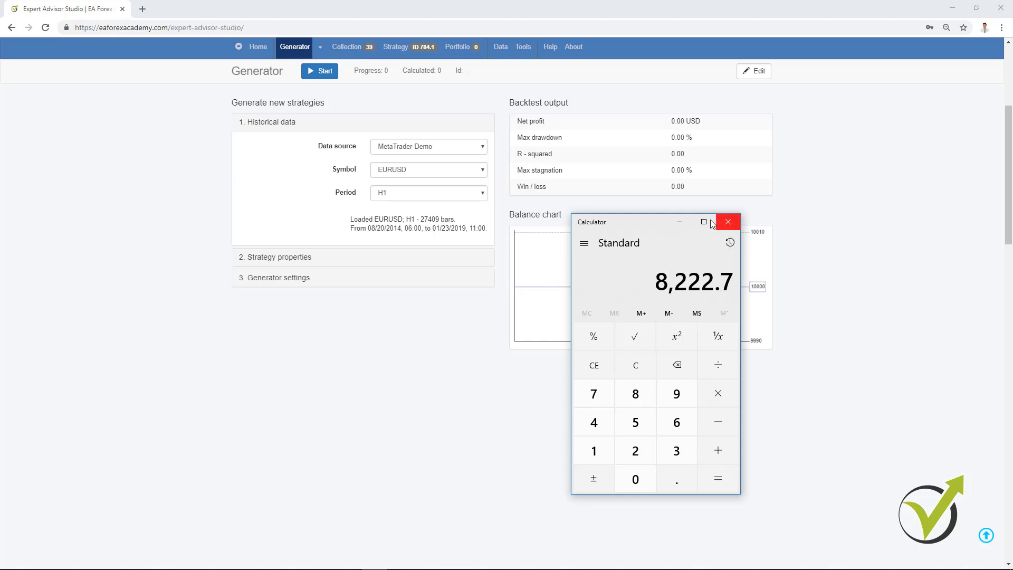
pyautogui.moveTo(630, 226); pyautogui.dragTo(657, 220)
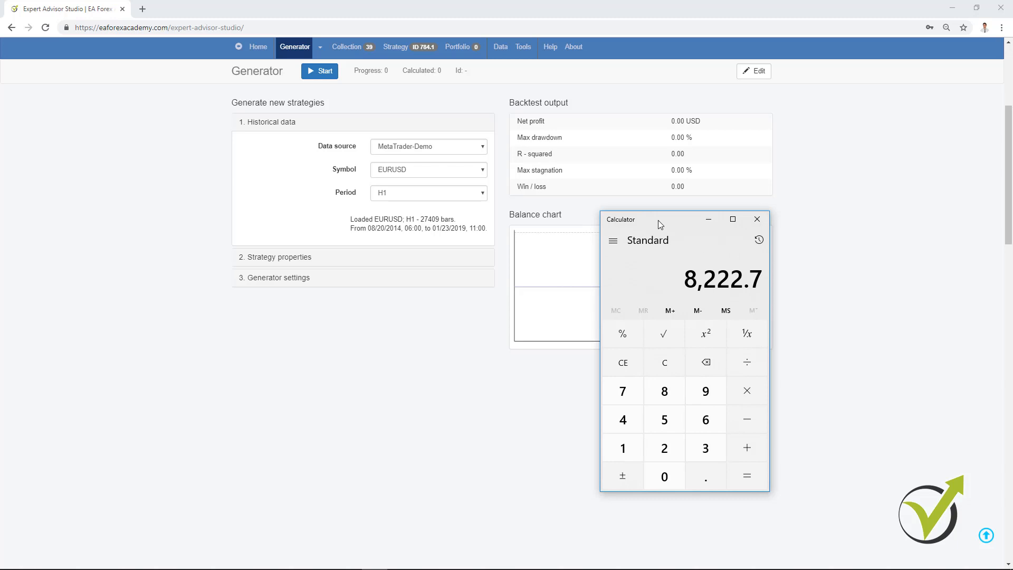
pyautogui.moveTo(657, 220); pyautogui.dragTo(658, 220)
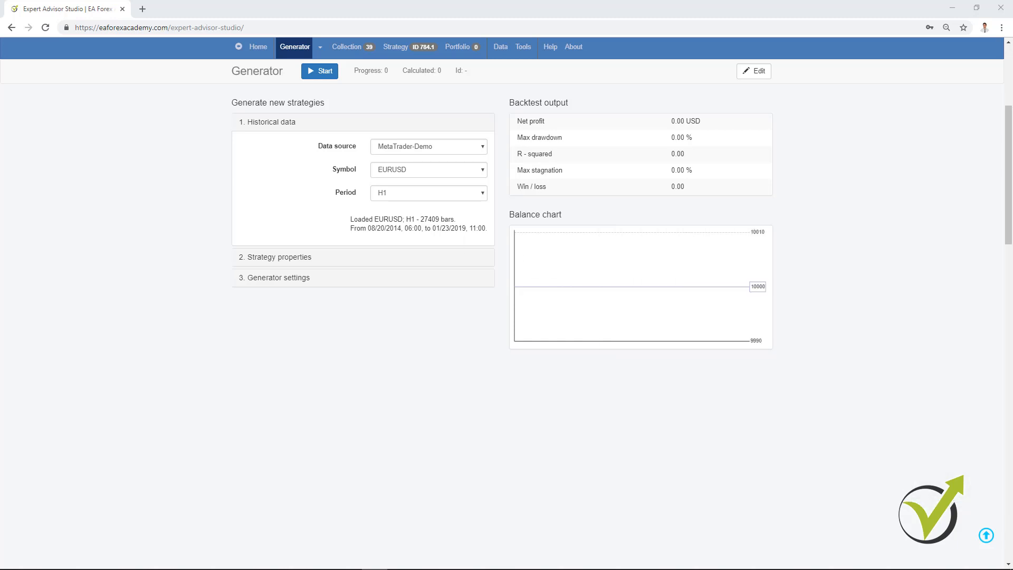
# Turn off the Common Acceptance Criteria in the generator settings, run the strategy generator with 30 % OOS and stop it.
pyautogui.click(292, 257)
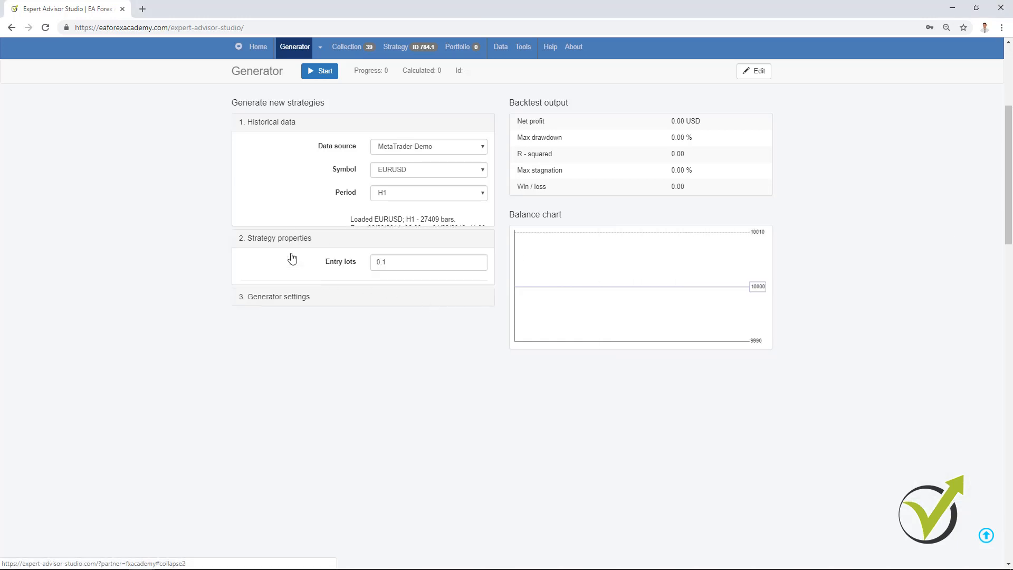
pyautogui.click(284, 389)
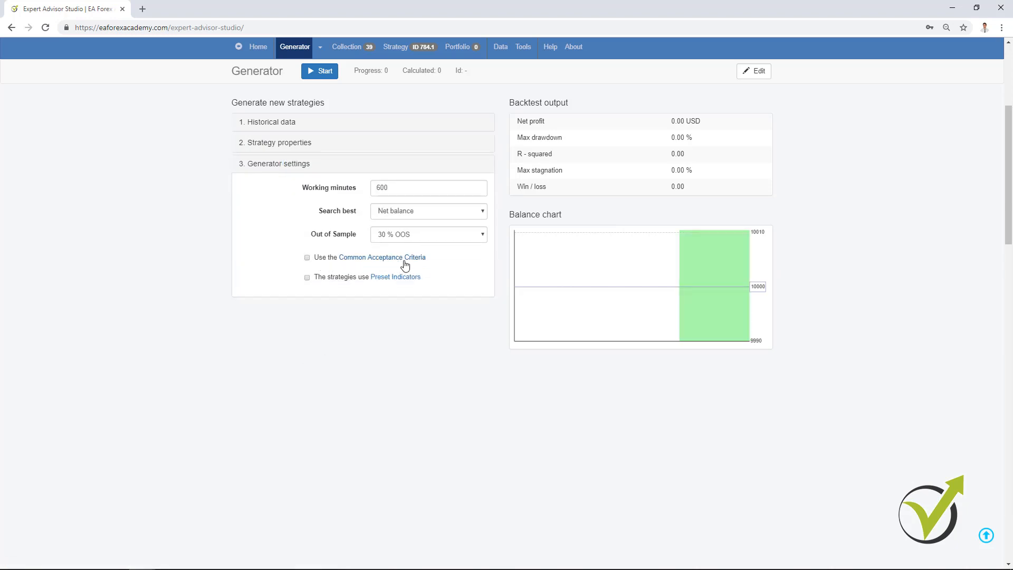
pyautogui.click(323, 73)
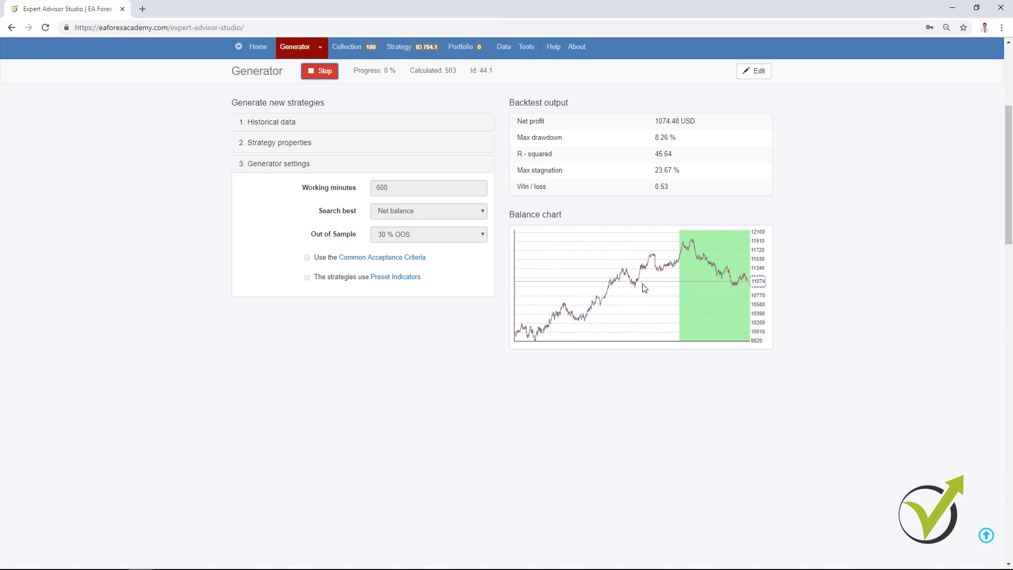
pyautogui.click(316, 73)
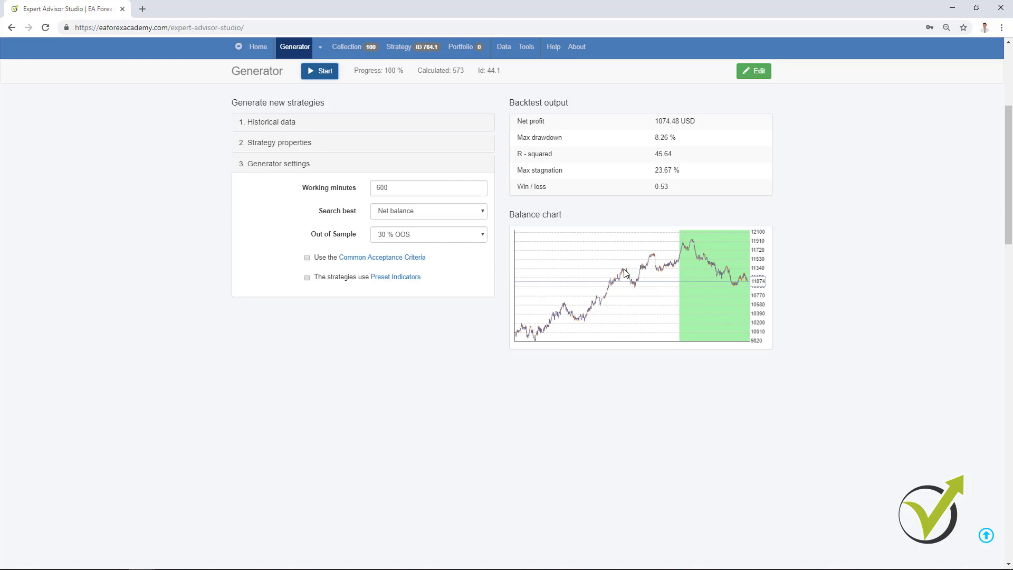
# Run the strategy generator again on EURUSD H1 and stop it.
pyautogui.click(319, 70)
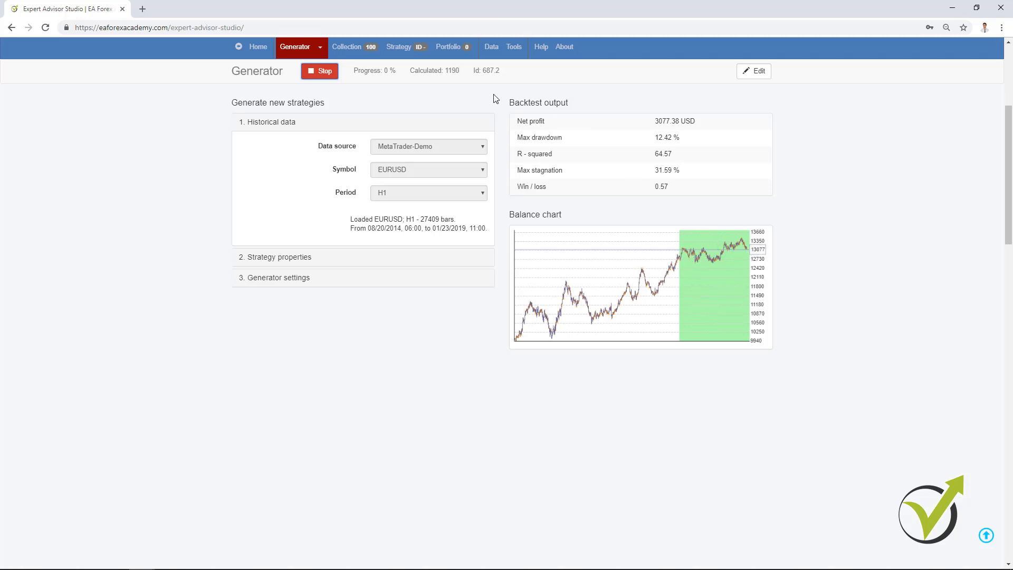
pyautogui.click(312, 72)
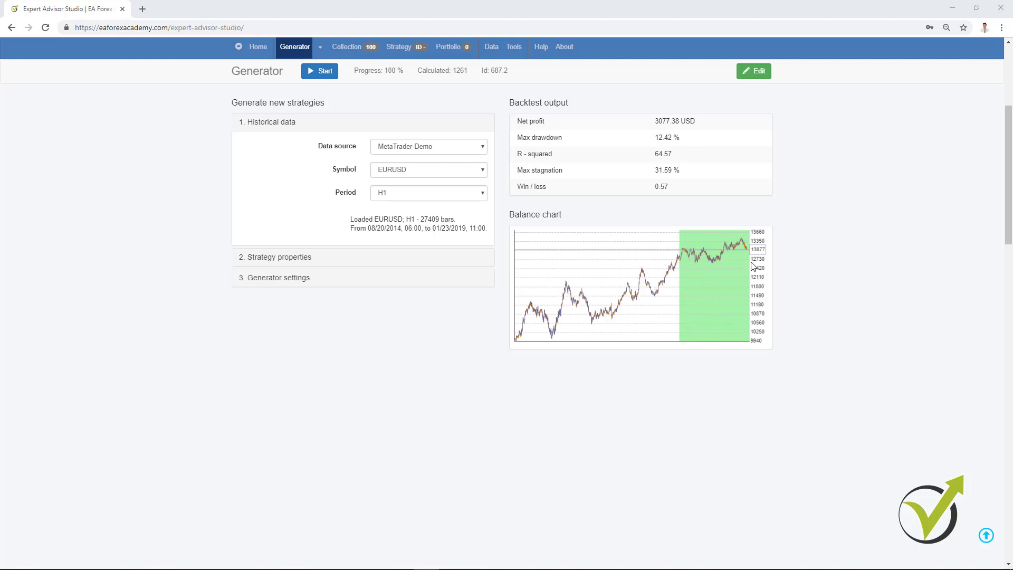
# Switch Out of Sample to In sample and back to 30 % OOS, and enable the Common Acceptance Criteria.
pyautogui.click(292, 278)
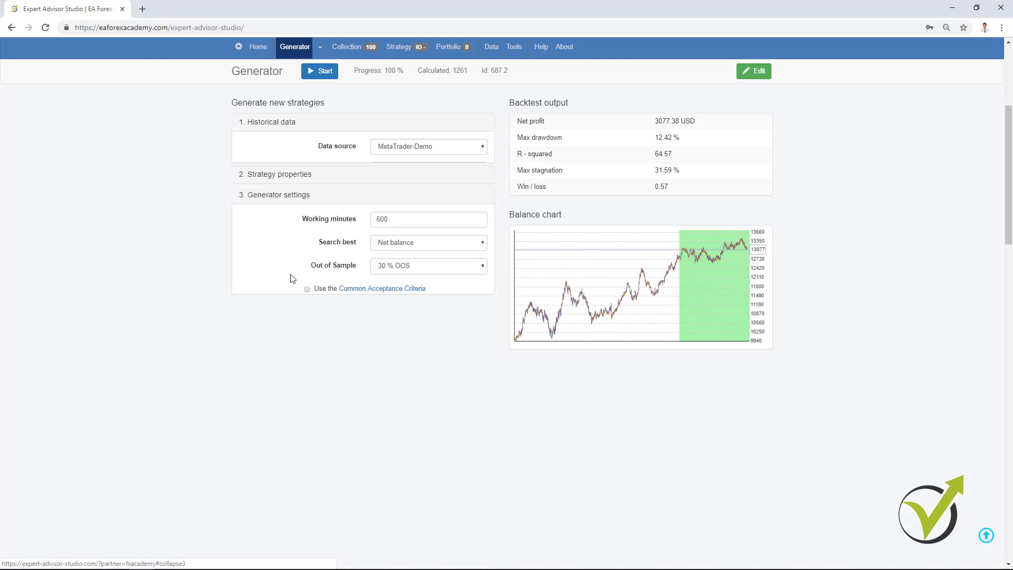
pyautogui.click(386, 237)
pyautogui.click(389, 247)
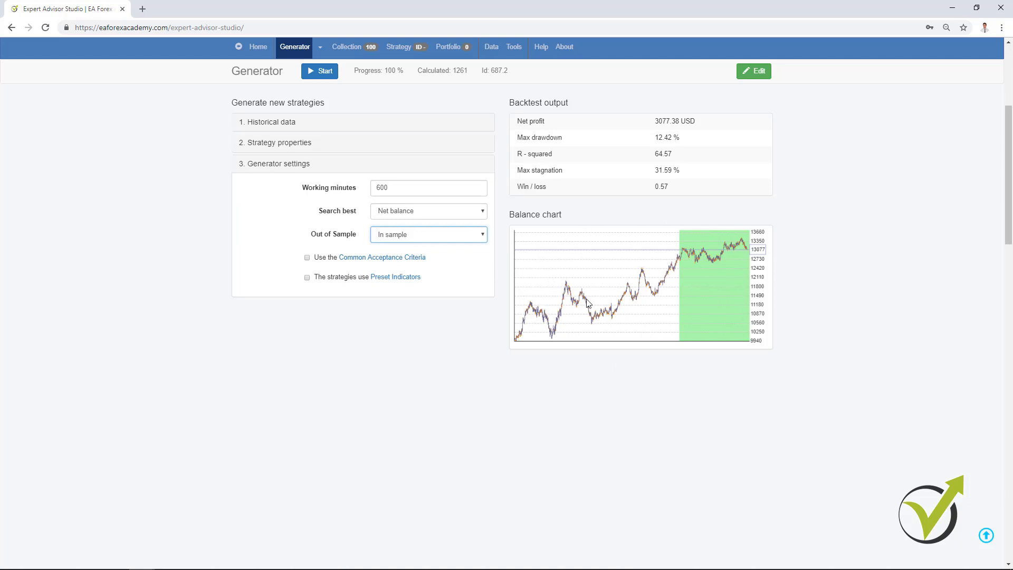
pyautogui.click(479, 239)
pyautogui.click(457, 273)
pyautogui.click(307, 257)
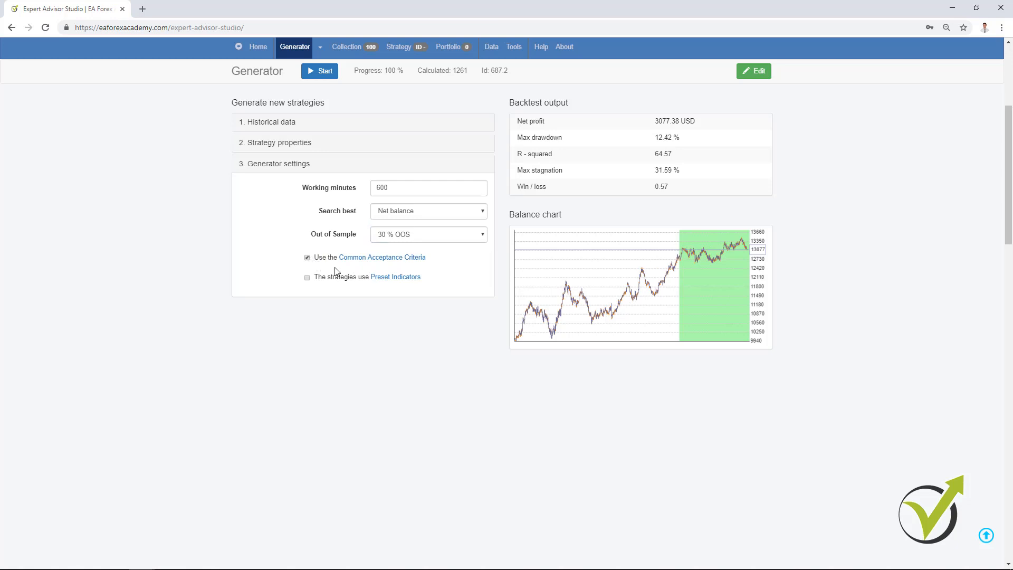
# Set the minimum net profit to 1 for the In Sample and Out of Sample acceptance criteria, and return to the Generator.
pyautogui.click(391, 258)
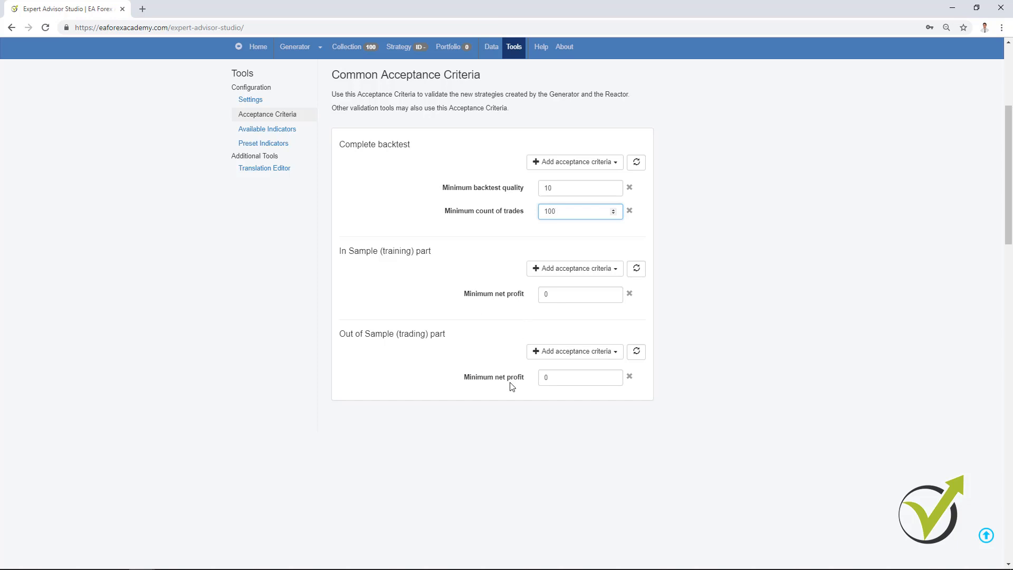
pyautogui.doubleClick(552, 296)
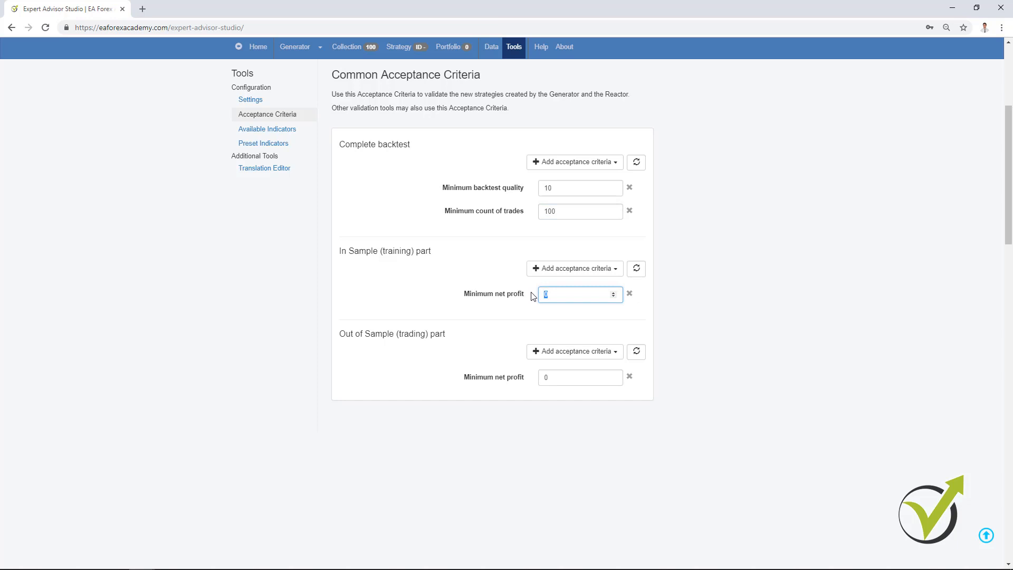
pyautogui.doubleClick(562, 380)
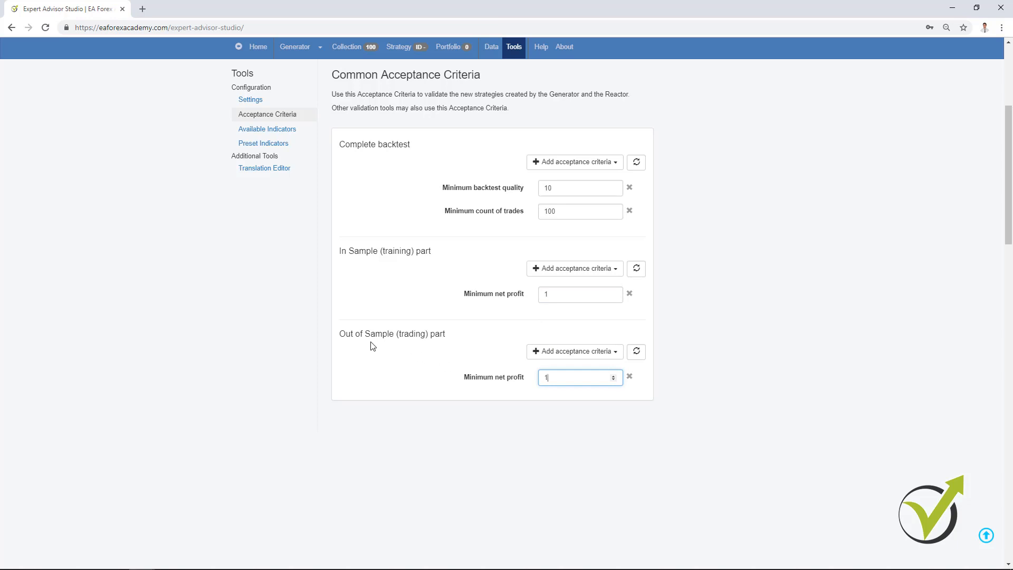
pyautogui.click(458, 355)
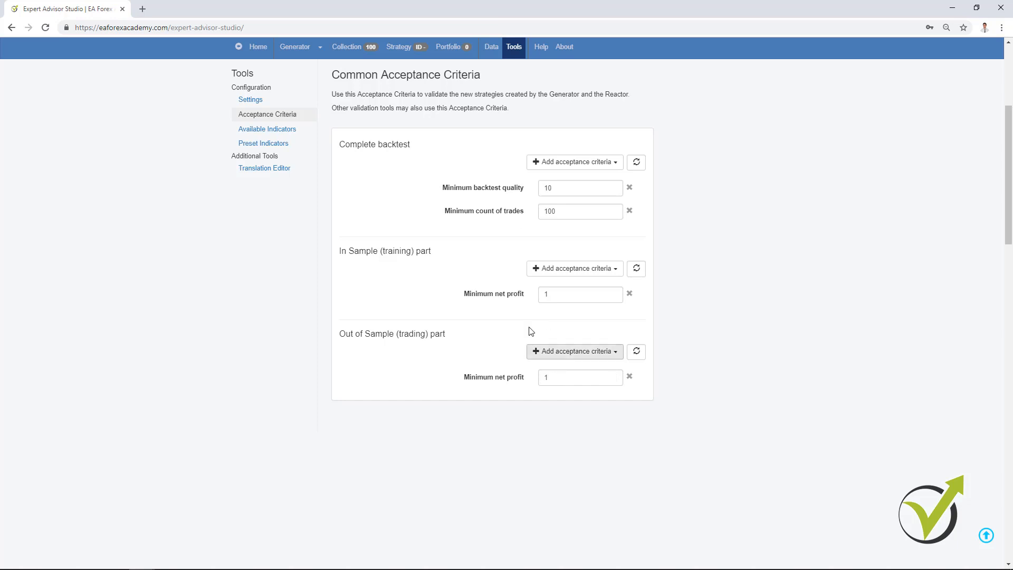
pyautogui.click(291, 46)
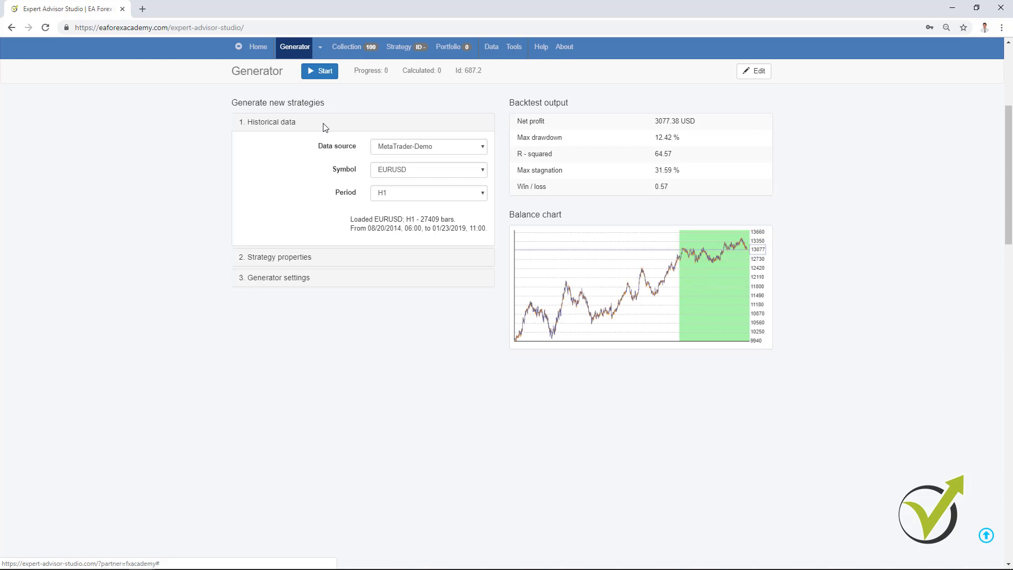
# Run the strategy generator with 30 % OOS, check the Common Acceptance Criteria while it works, and stop it.
pyautogui.click(276, 270)
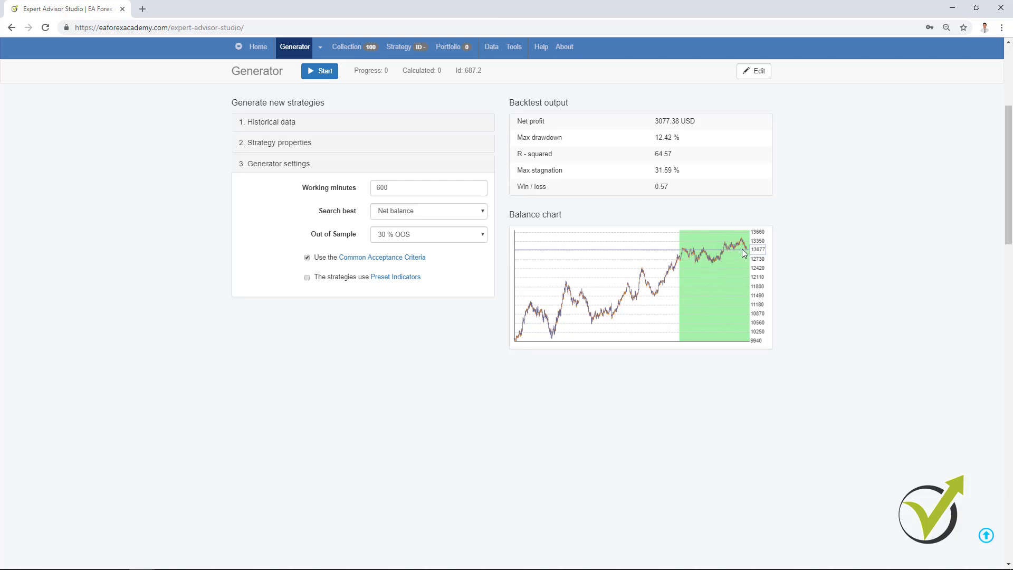
pyautogui.press('space')
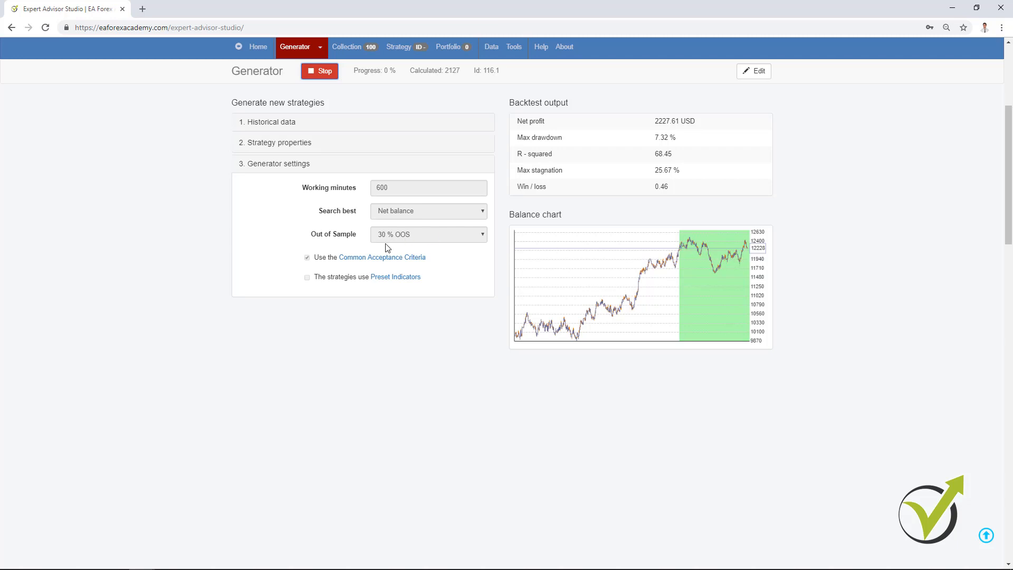
pyautogui.click(372, 256)
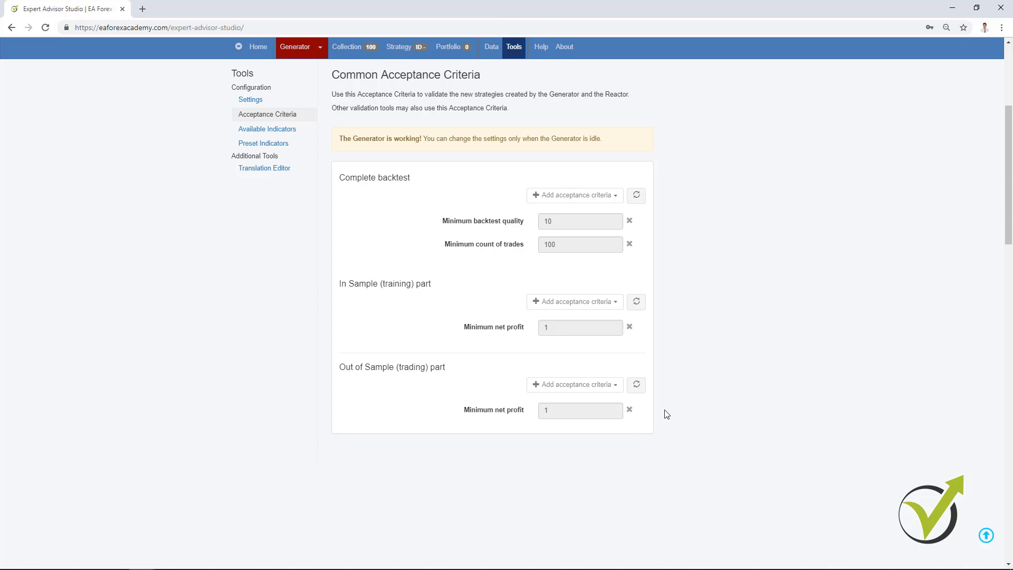
pyautogui.click(288, 48)
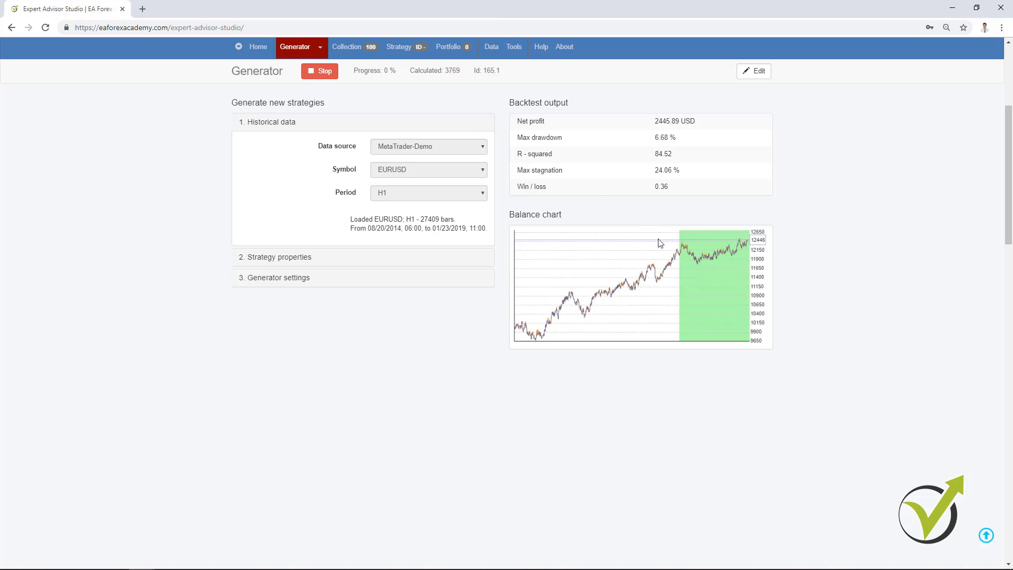
pyautogui.click(327, 74)
# Delete all strategies from the Collection and return to the Generator.
pyautogui.click(295, 276)
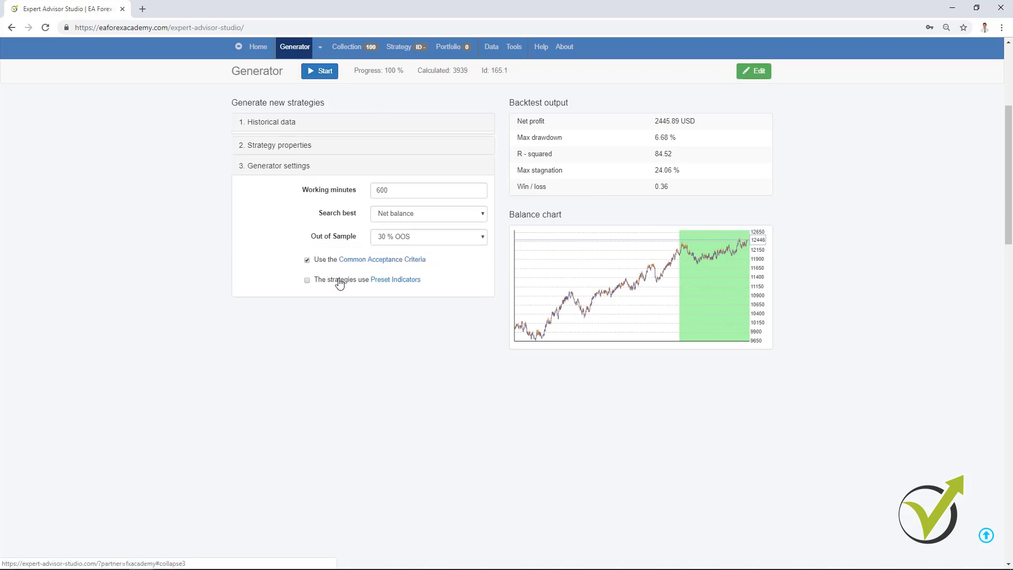
pyautogui.click(343, 46)
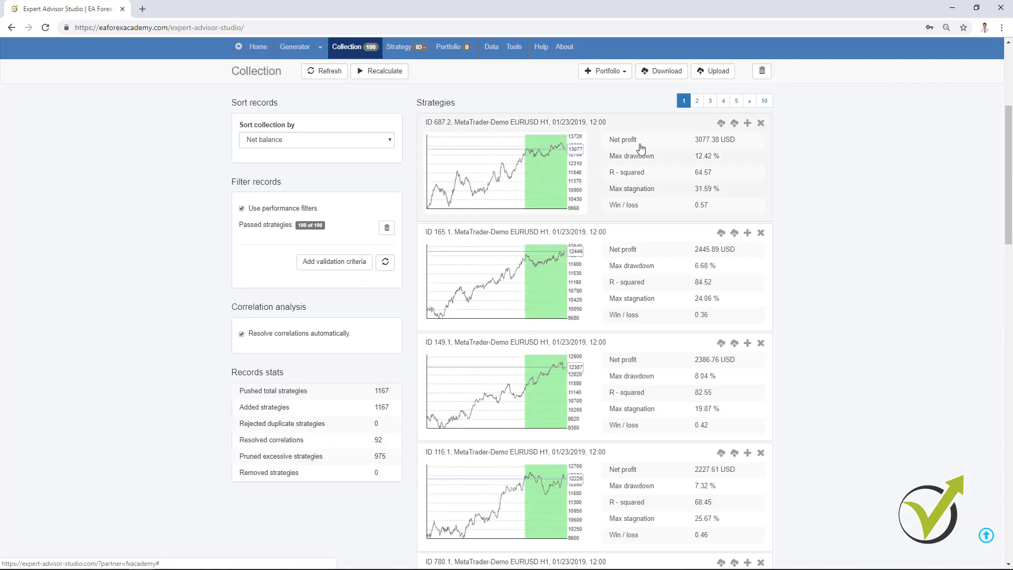
pyautogui.click(761, 71)
pyautogui.click(298, 47)
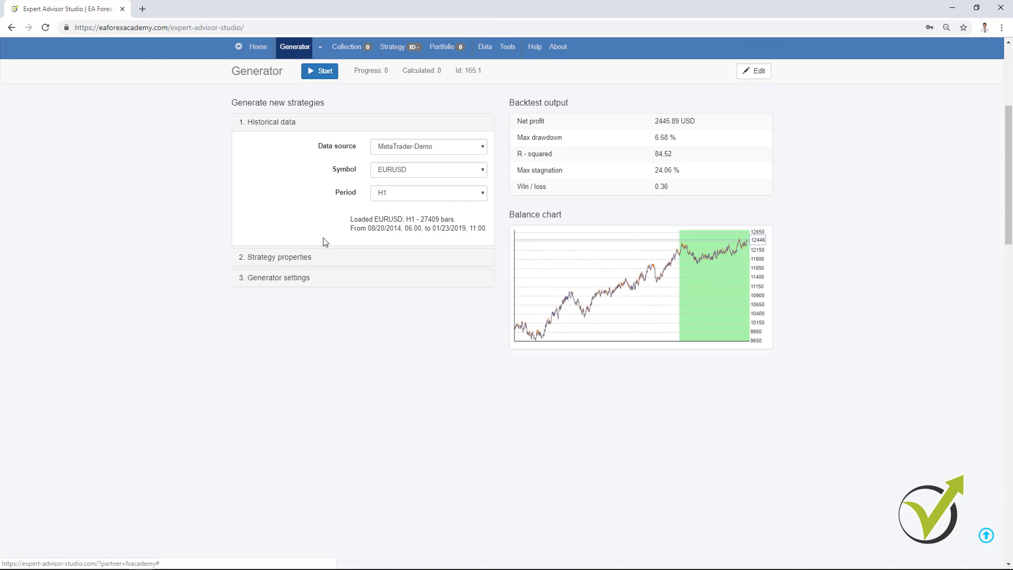
# Set the minimum net profit to 100 for both the In Sample and Out of Sample acceptance criteria.
pyautogui.click(289, 278)
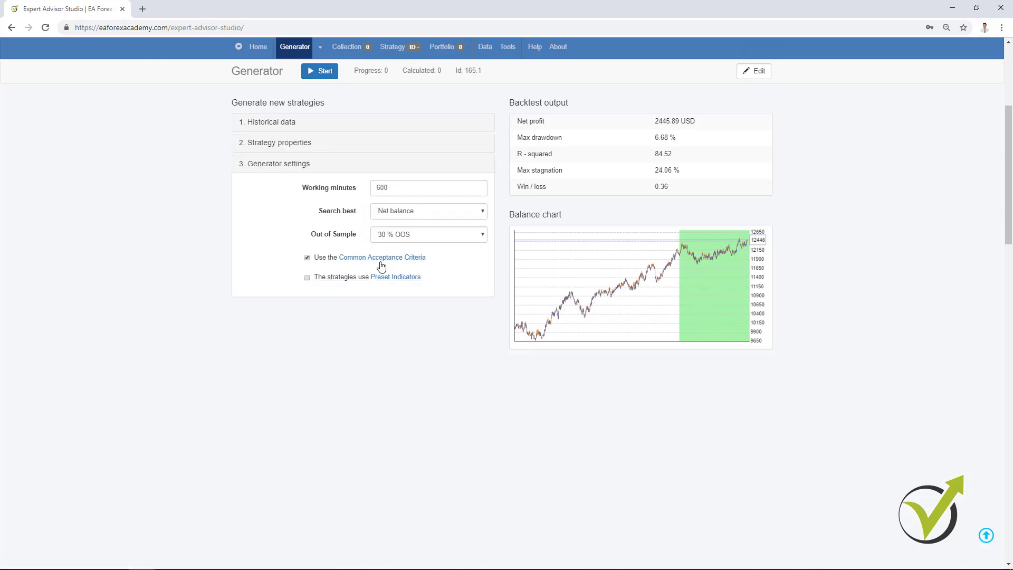
pyautogui.click(381, 260)
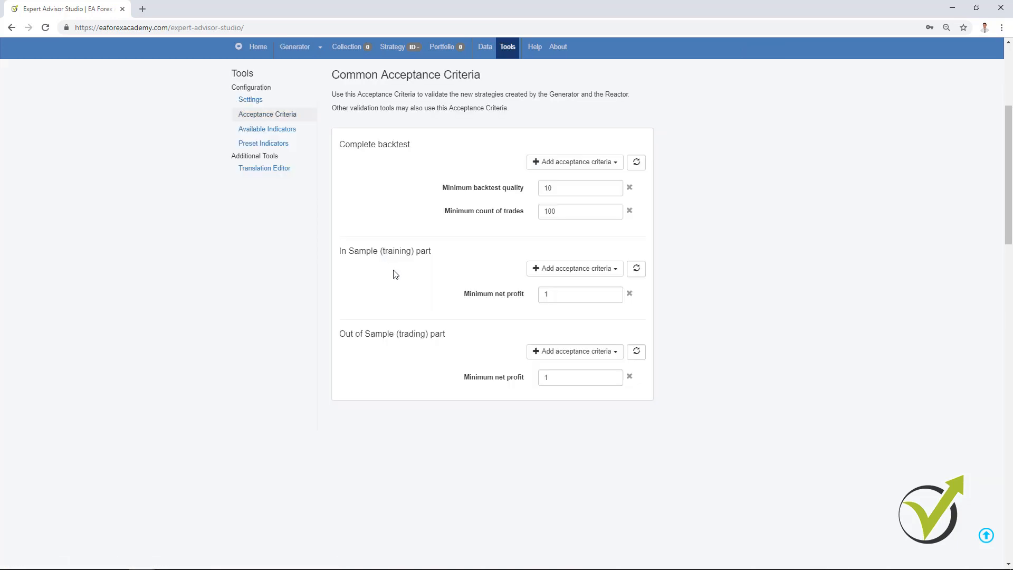
pyautogui.doubleClick(560, 293)
pyautogui.write('100')
pyautogui.doubleClick(576, 377)
pyautogui.write('100')
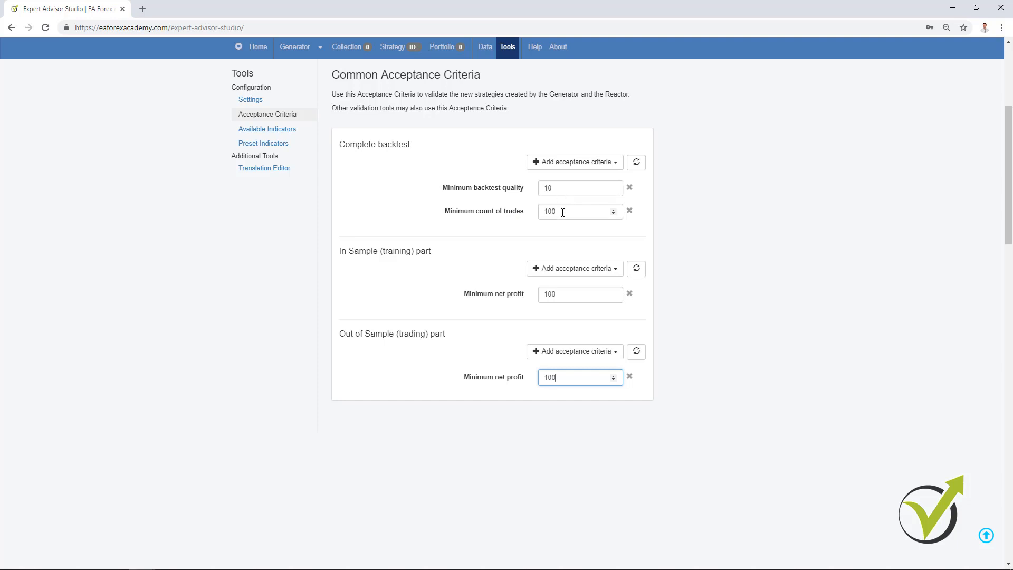
# Run the generator on EURUSD H1, review the collected strategies' balance charts, and stop it with the generator settings displayed.
pyautogui.click(294, 47)
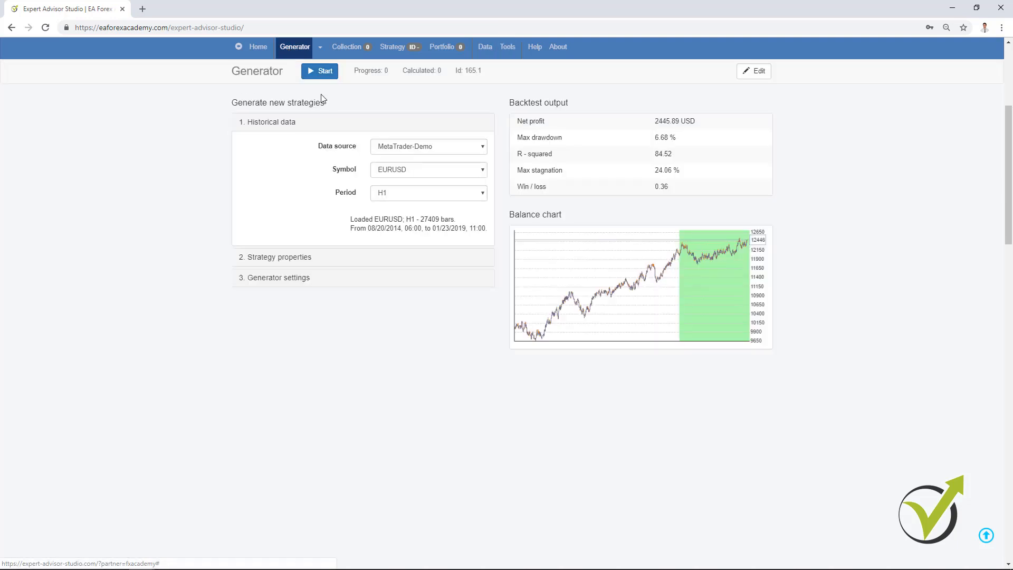
pyautogui.click(321, 74)
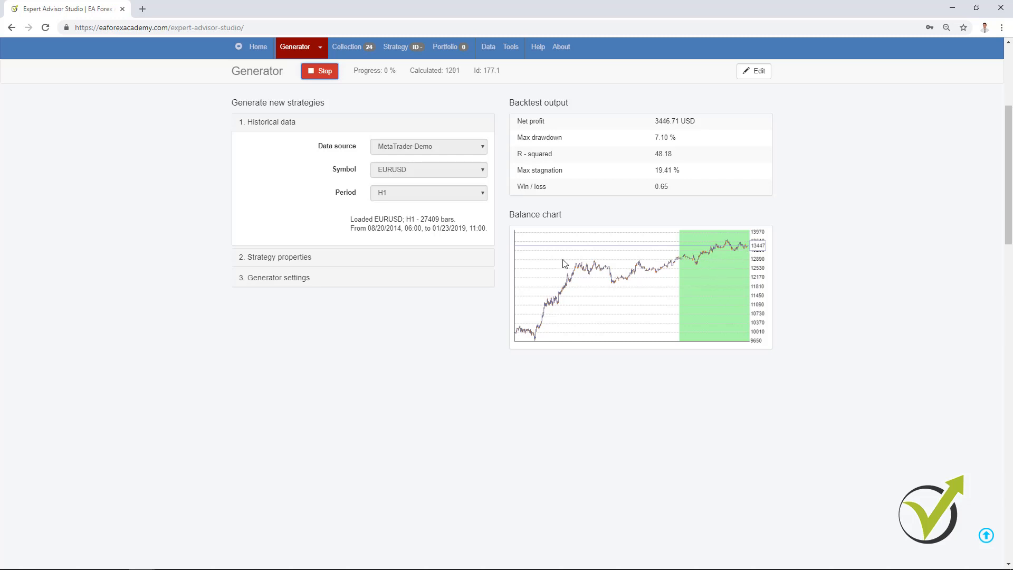
pyautogui.click(352, 50)
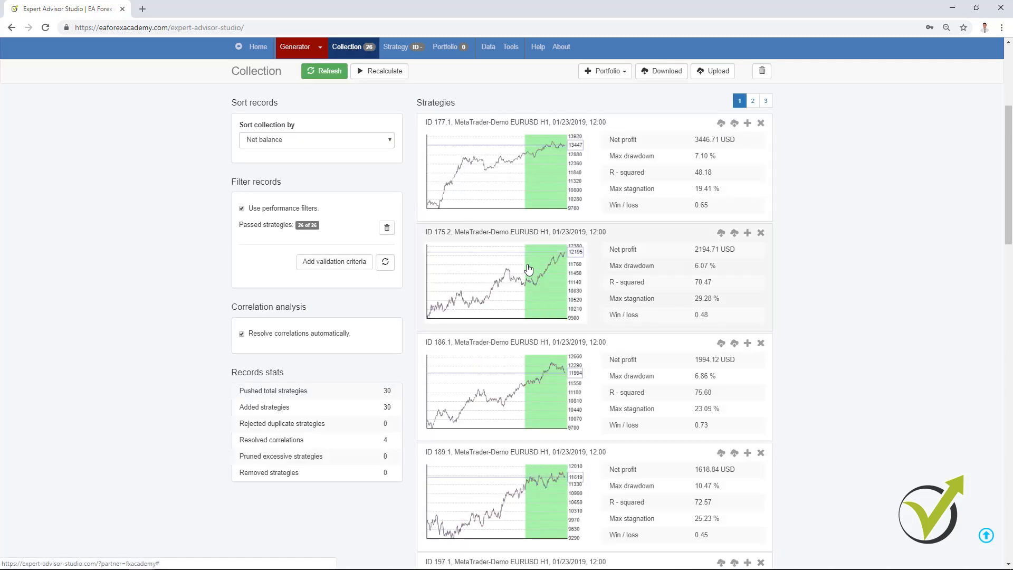
pyautogui.scroll(-8, 572, 389)
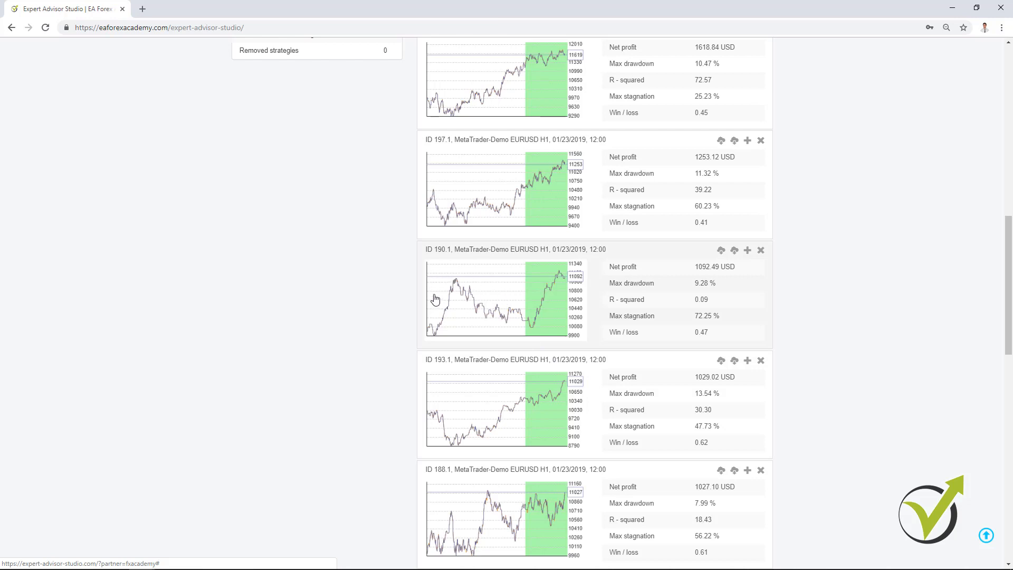
pyautogui.scroll(1, 475, 311)
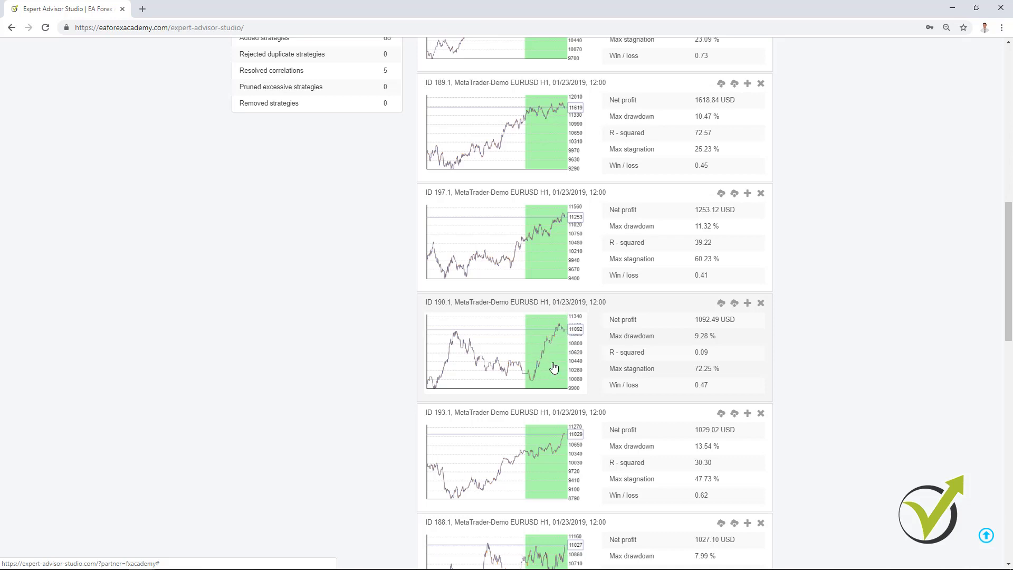
pyautogui.scroll(8, 553, 367)
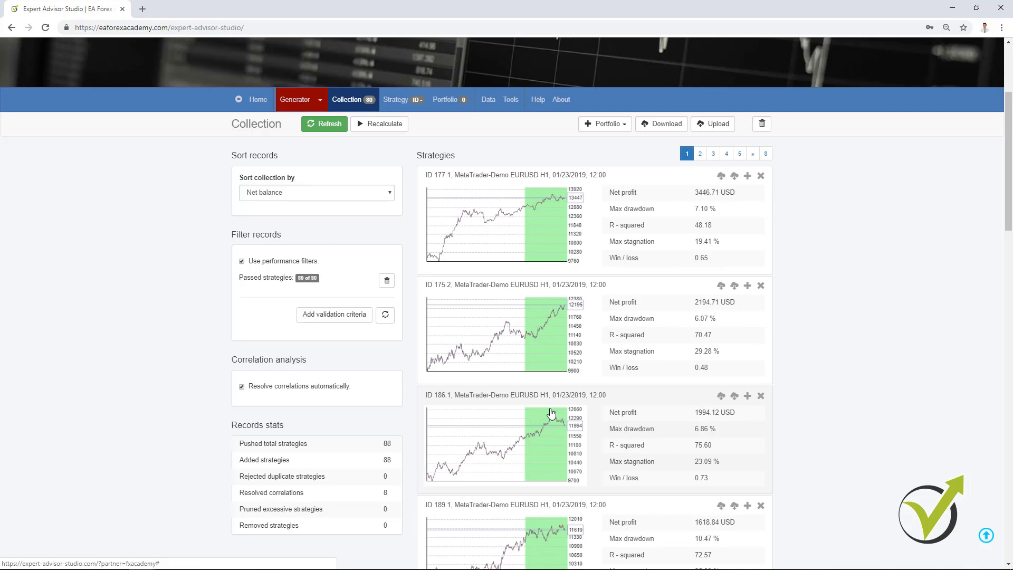
pyautogui.click(294, 99)
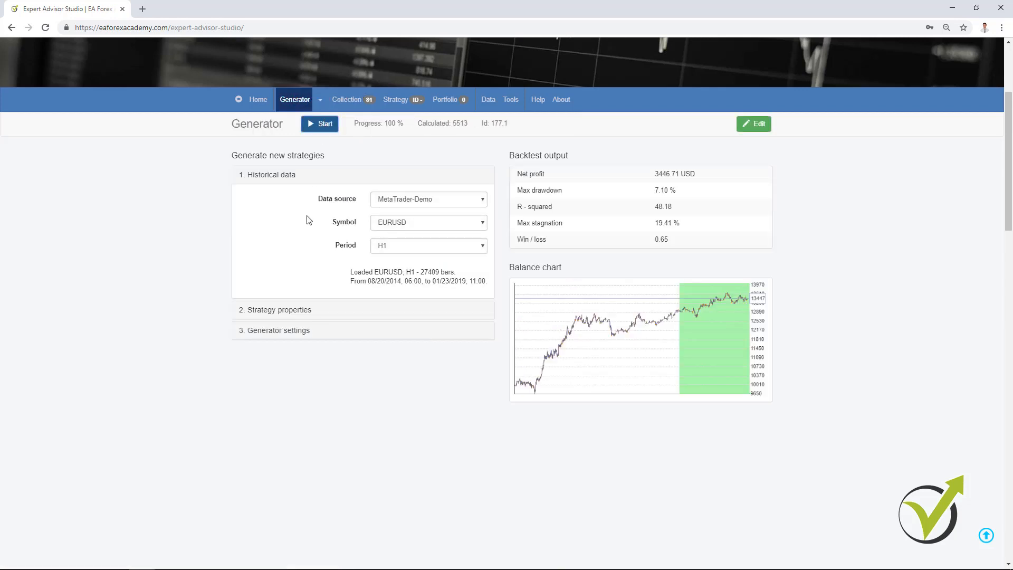
pyautogui.click(279, 331)
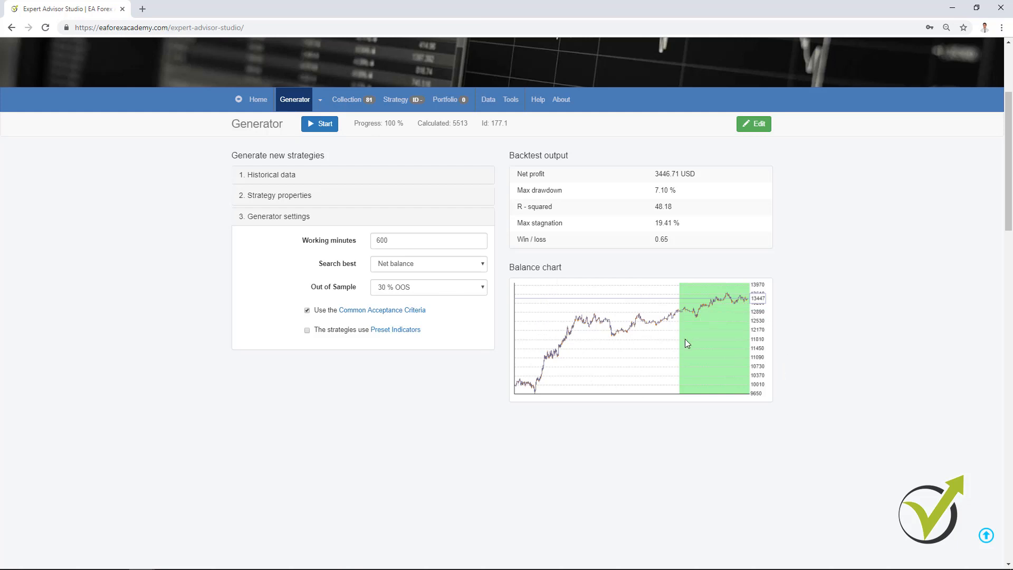
# Open strategy ID 177.1 in the OOS Monitor and check its Out of Sample bar count with Calculator.
pyautogui.click(349, 100)
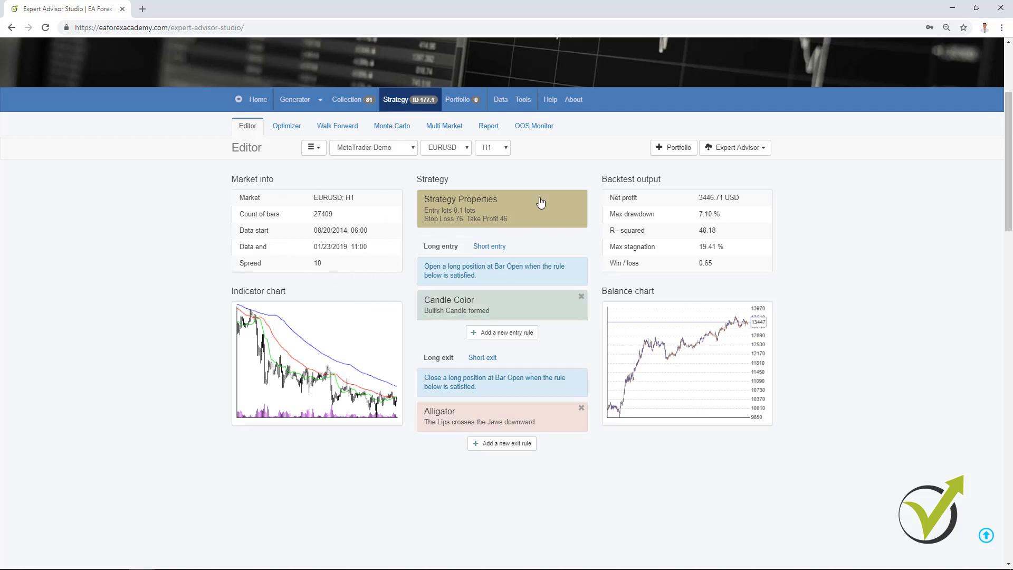
pyautogui.click(537, 135)
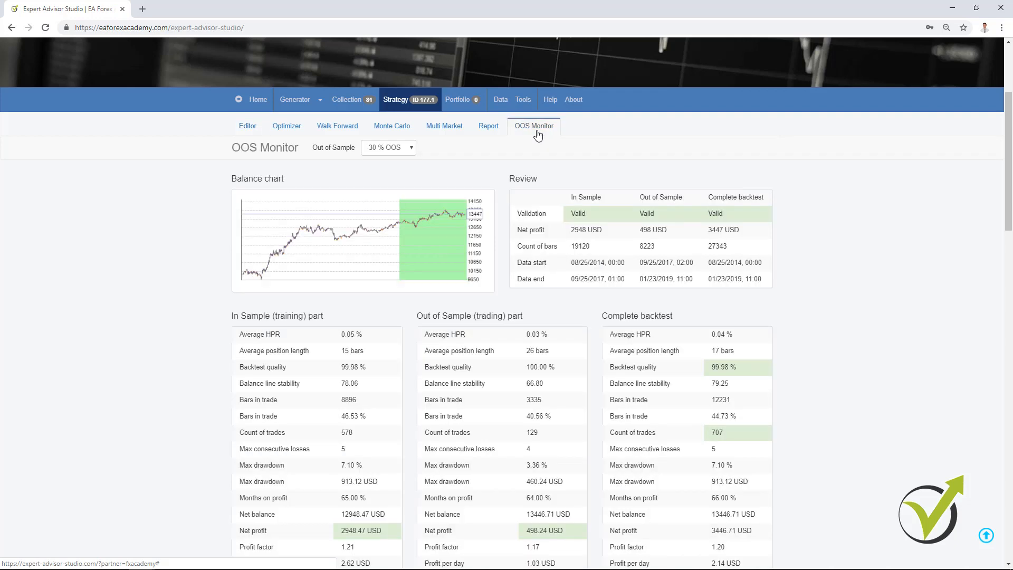
pyautogui.scroll(-1, 521, 289)
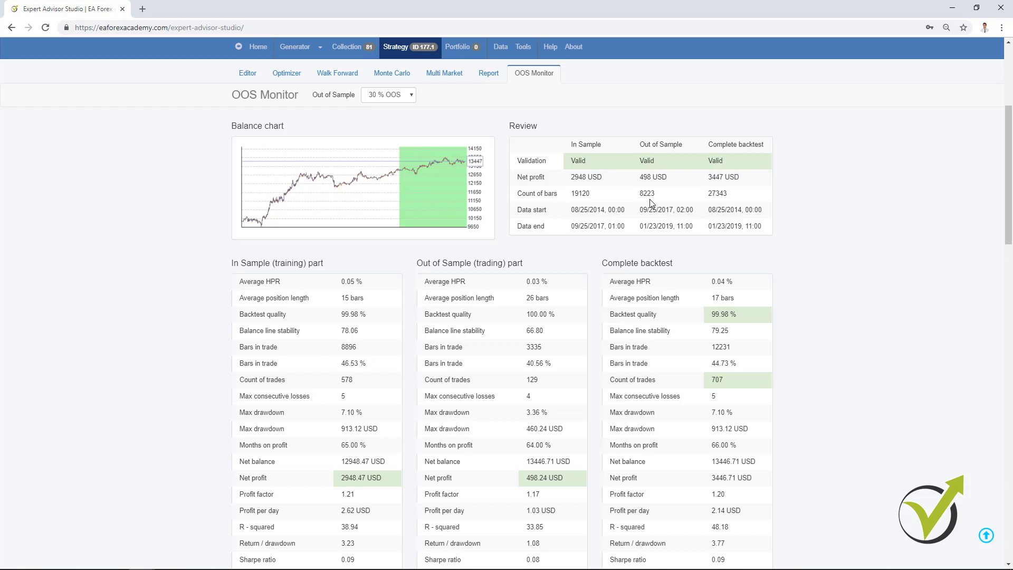
pyautogui.press('XF86Calculator')
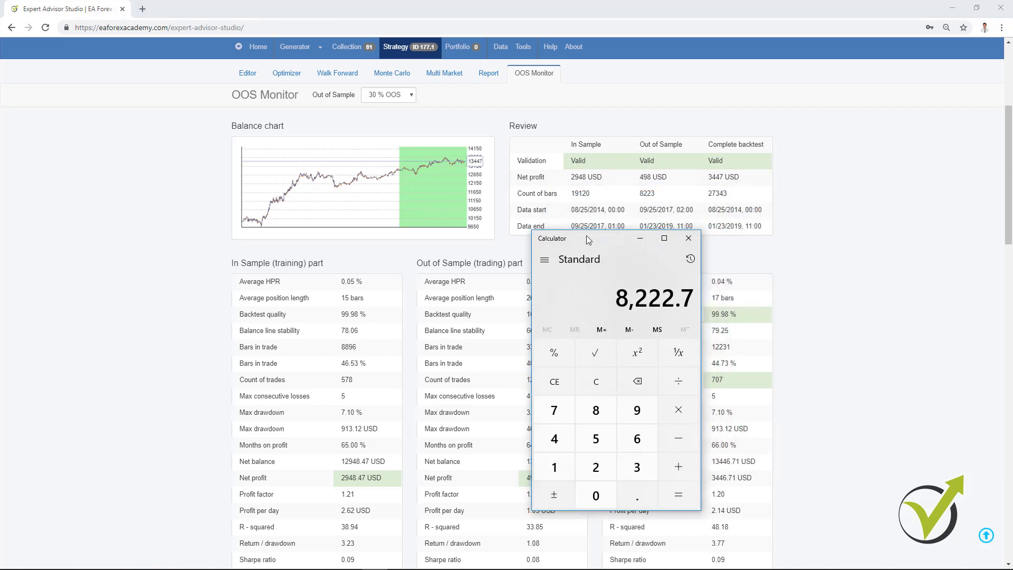
pyautogui.hotkey('alt', 'F4')
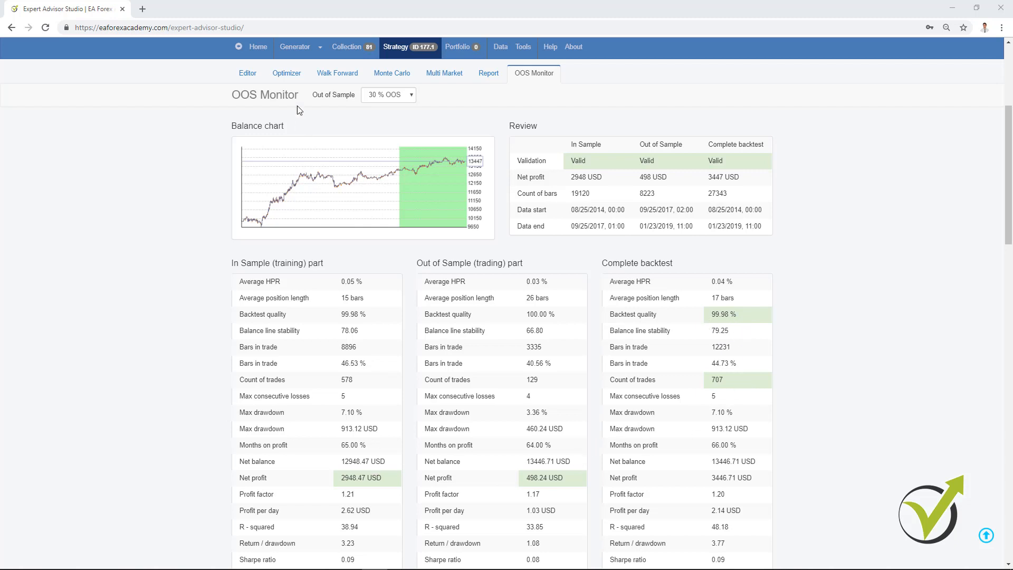
# Review the Common Acceptance Criteria and return to the strategy's OOS Monitor.
pyautogui.click(523, 46)
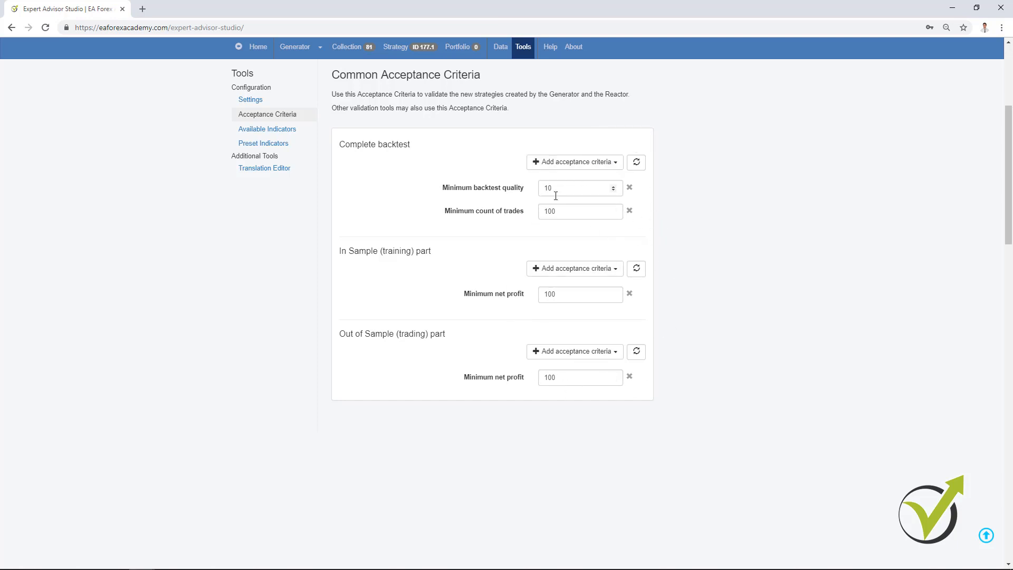
pyautogui.click(409, 47)
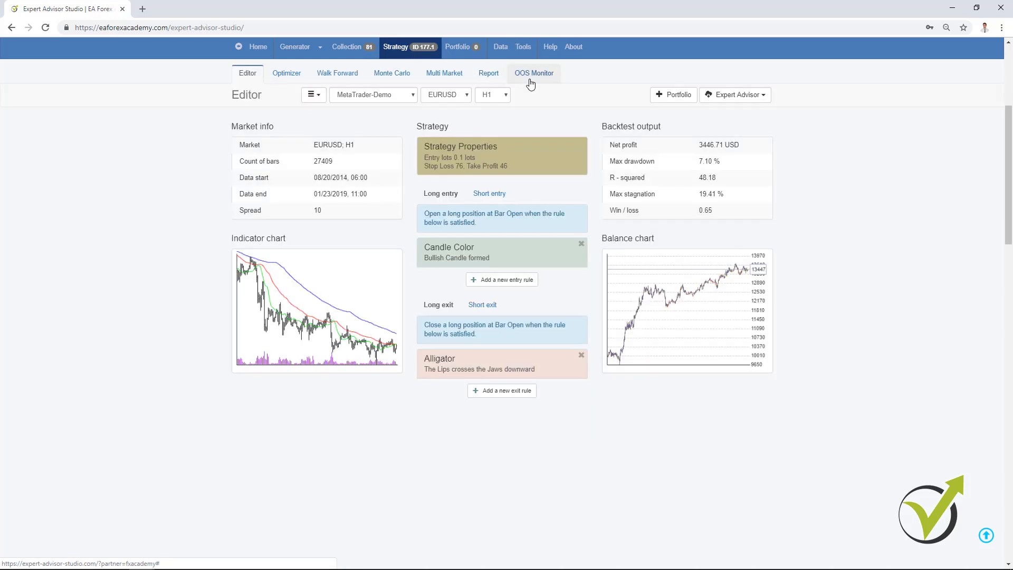
pyautogui.click(531, 79)
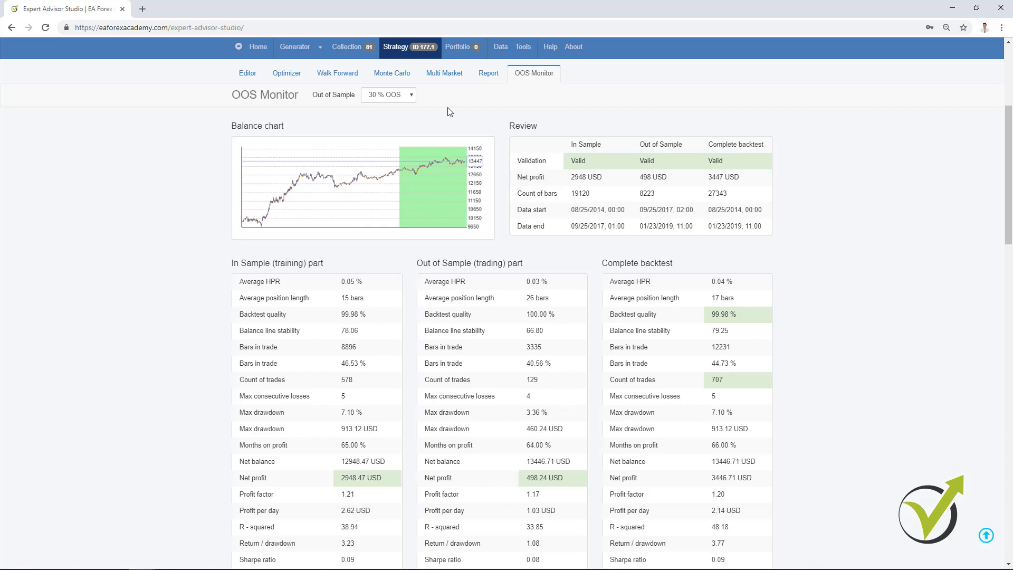
# Switch the OOS Monitor's Out of Sample share to 20 % OOS, followed by 10 % OOS, to compare the strategy's validation.
pyautogui.click(402, 100)
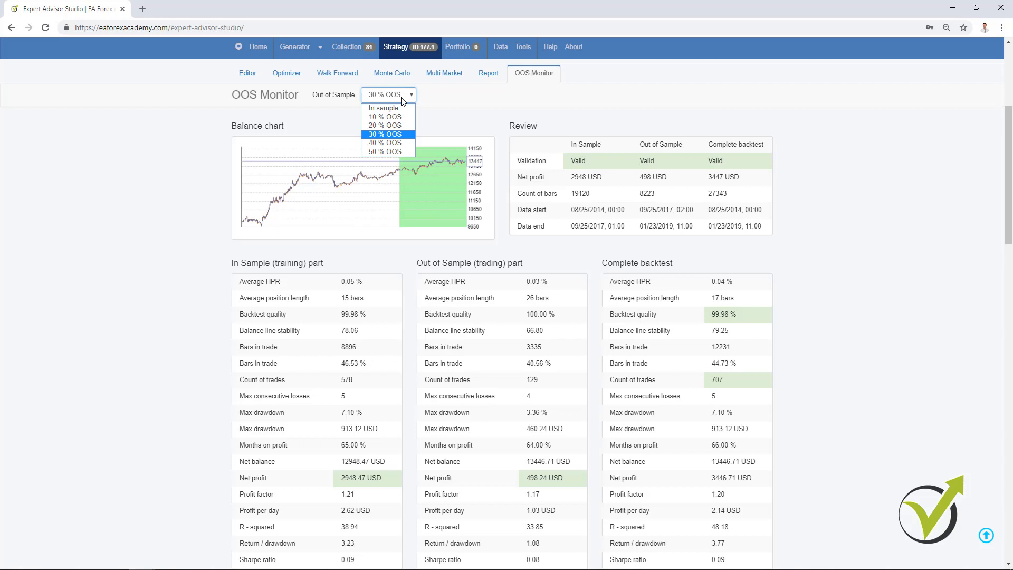
pyautogui.click(397, 126)
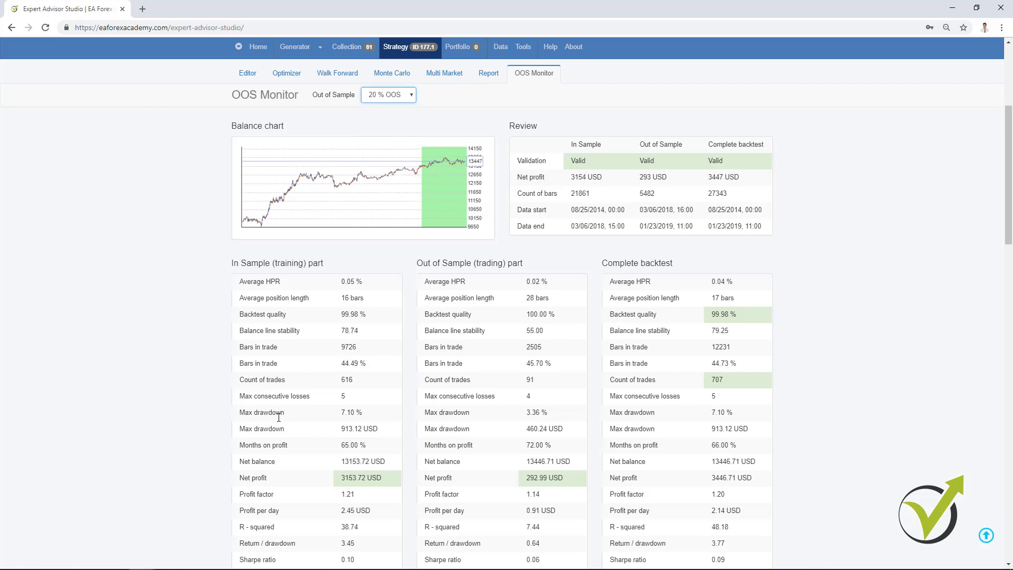
pyautogui.click(402, 102)
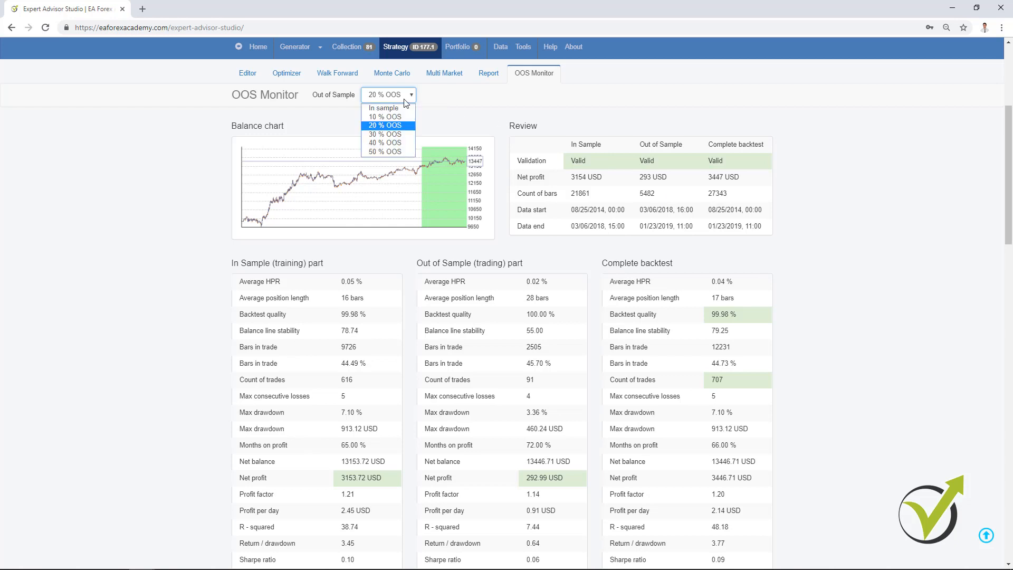
pyautogui.click(400, 114)
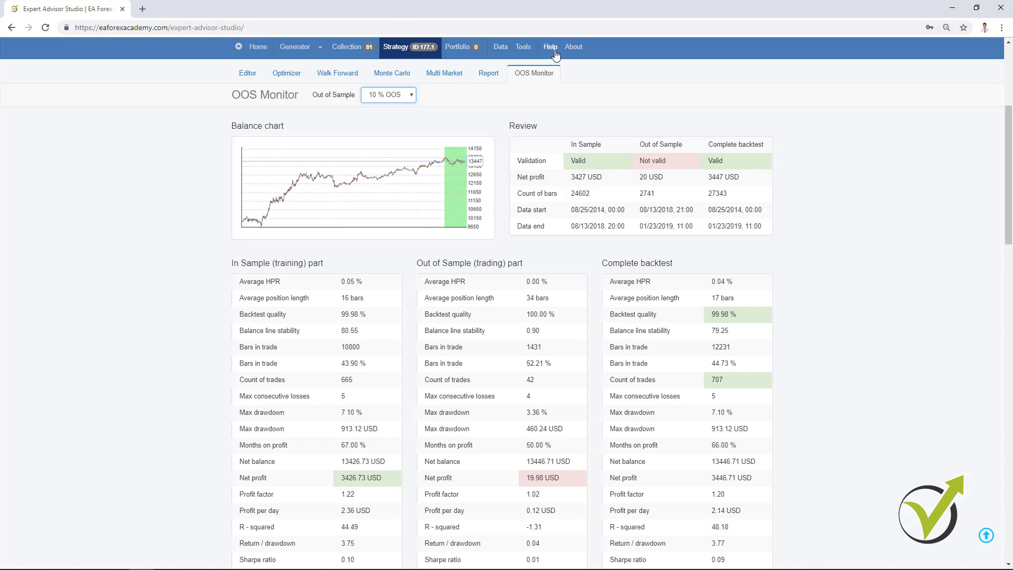
# Compare the acceptance criteria with the 10 % OOS results, and set the OOS Monitor back to 30 % OOS.
pyautogui.click(522, 49)
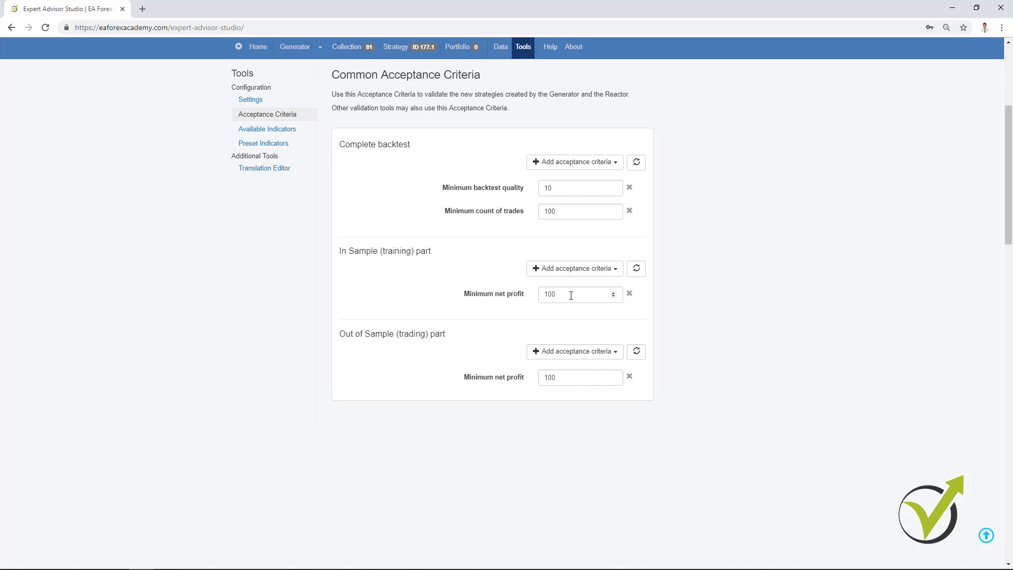
pyautogui.click(407, 48)
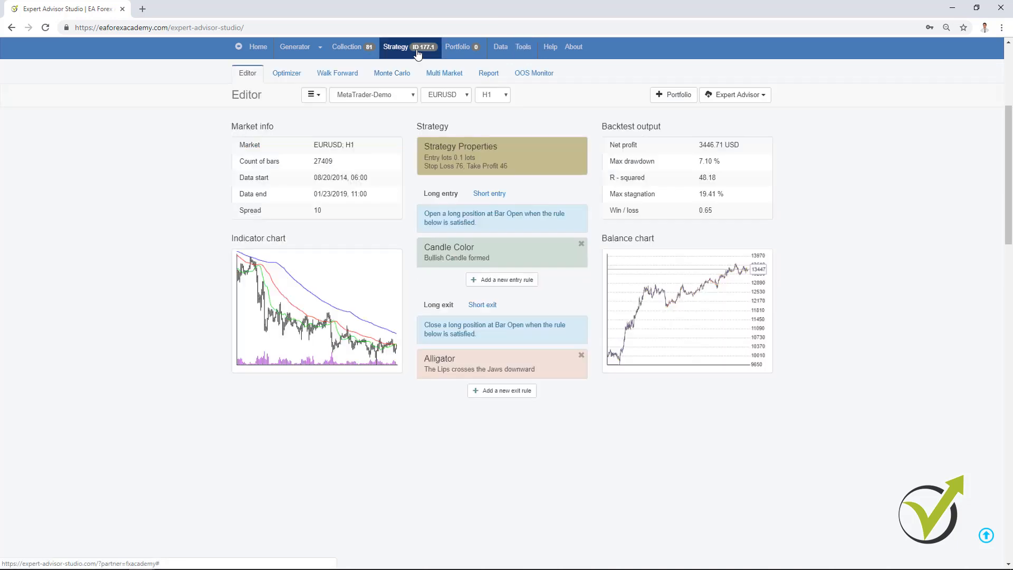
pyautogui.click(538, 77)
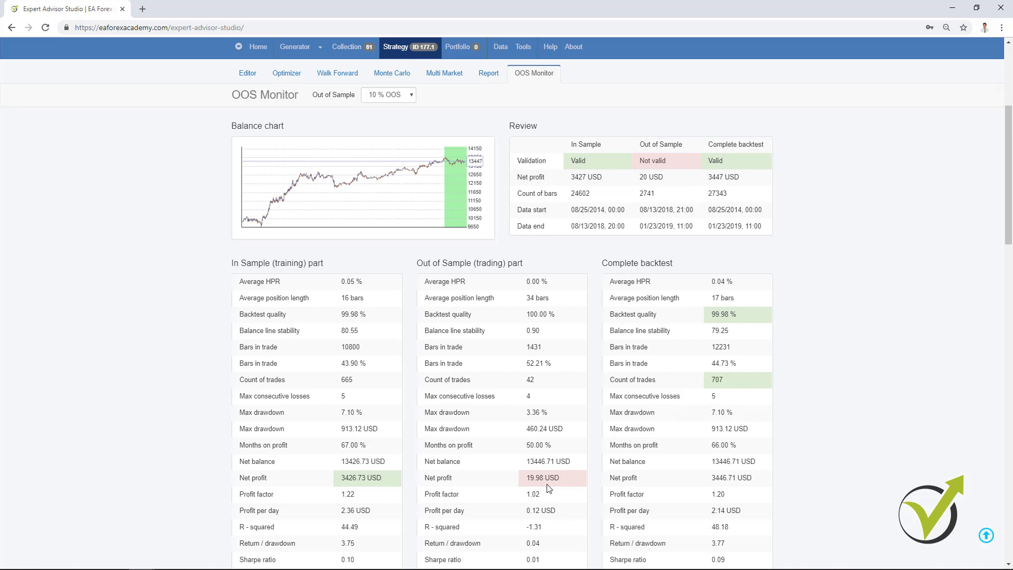
pyautogui.click(385, 96)
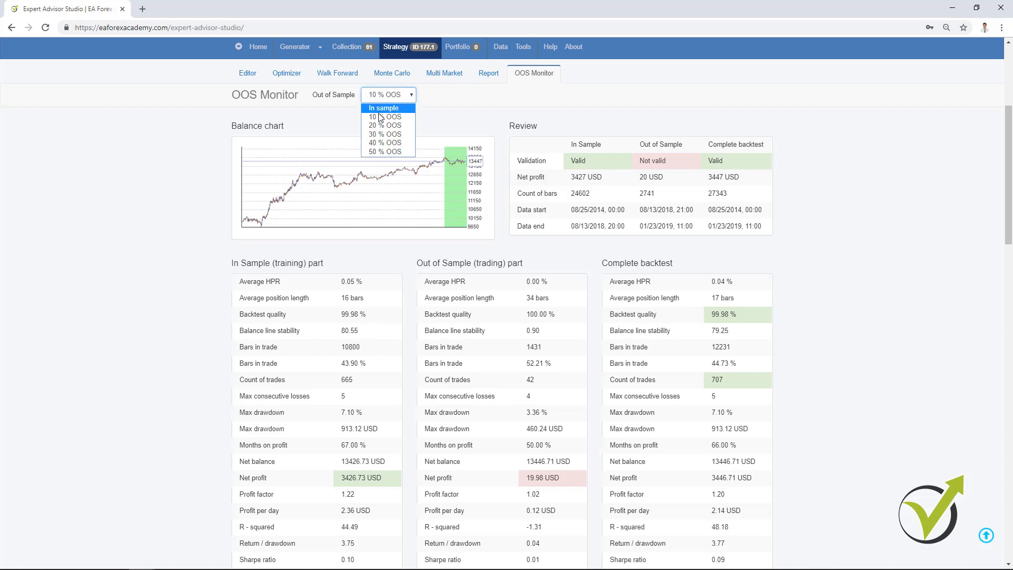
pyautogui.click(385, 134)
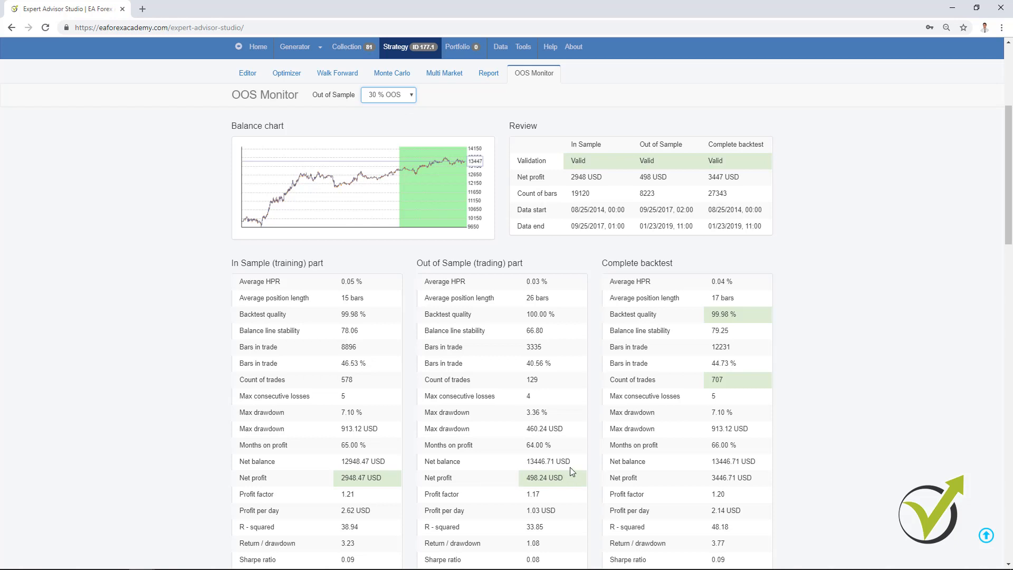
# Examine strategy 177.1's in-sample, out-of-sample and complete backtest statistics at 30 % OOS, and check them against the Common Acceptance Criteria.
pyautogui.scroll(-2, 569, 471)
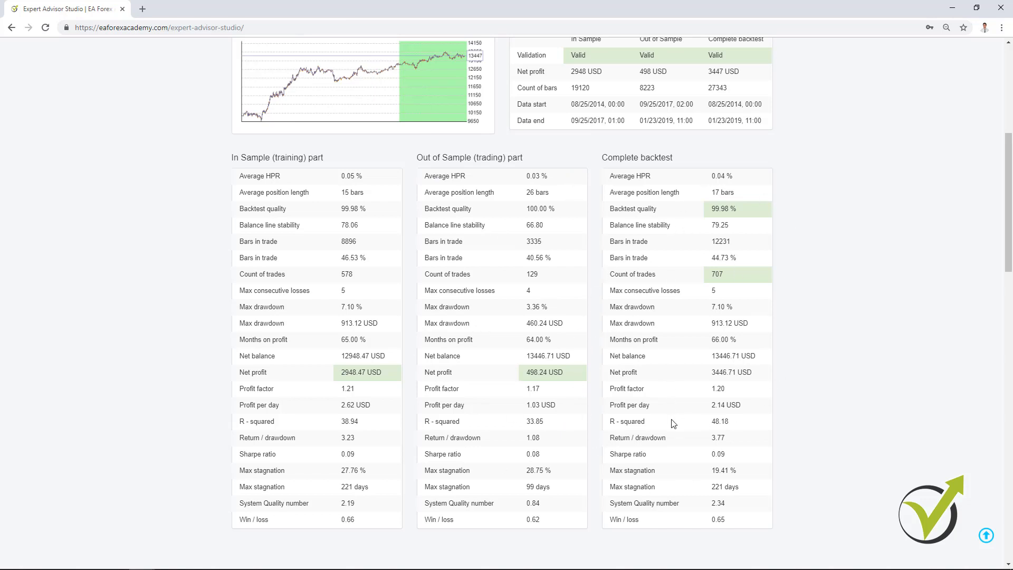
pyautogui.scroll(1, 672, 422)
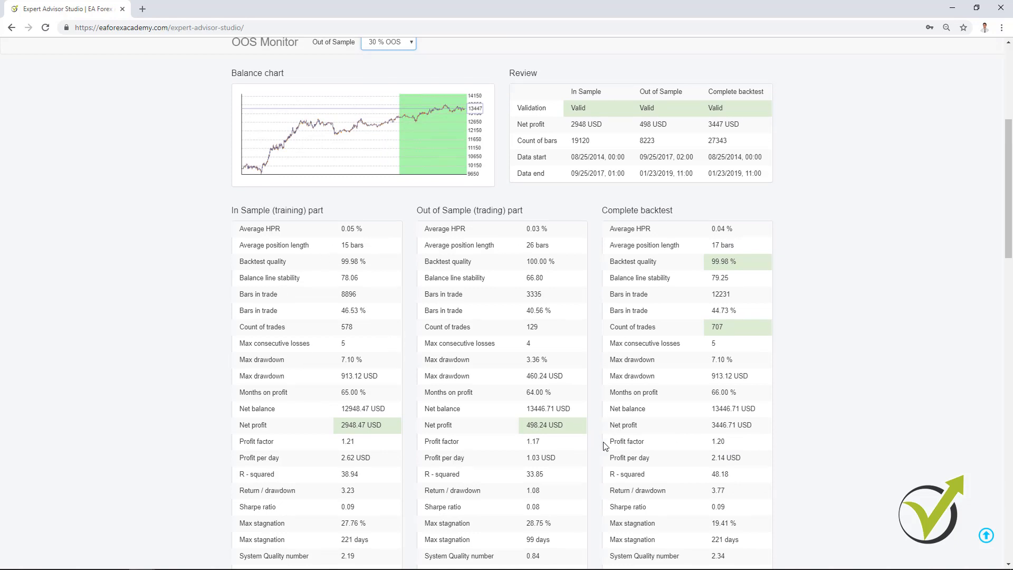
pyautogui.scroll(1, 603, 449)
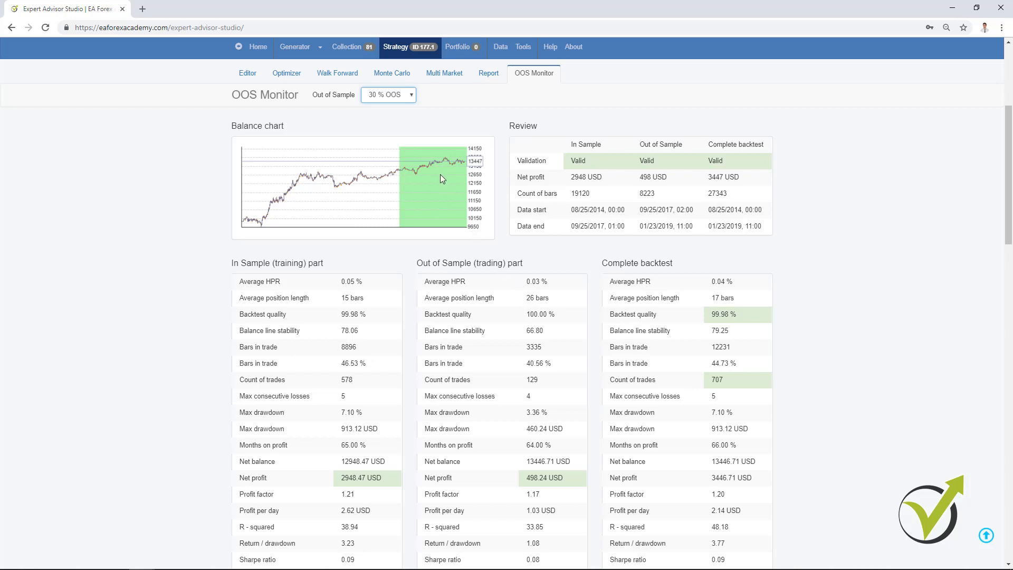
pyautogui.click(521, 48)
pyautogui.click(266, 112)
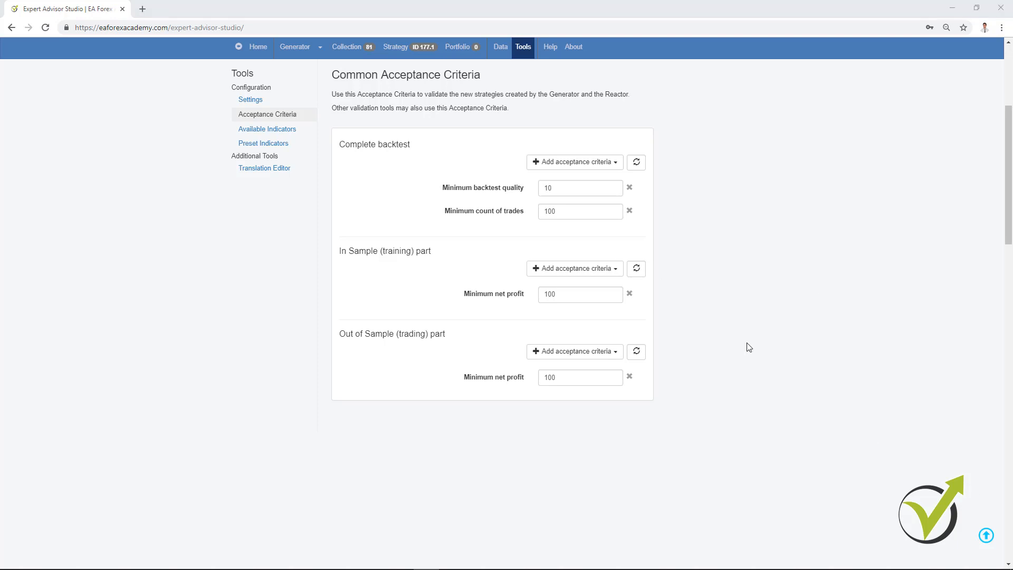
pyautogui.scroll(1, 549, 229)
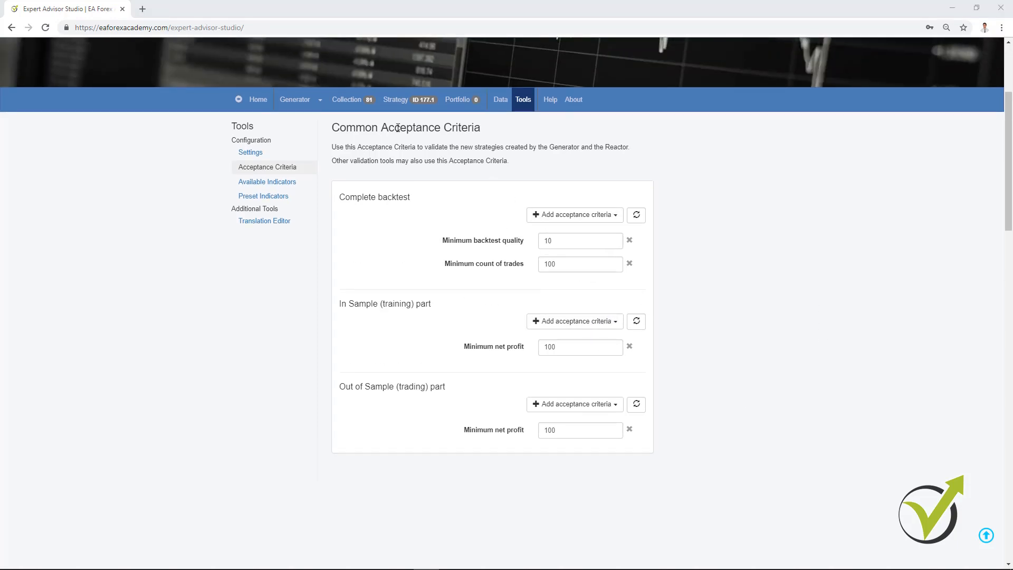
# Clear all strategies from the Collection.
pyautogui.click(285, 102)
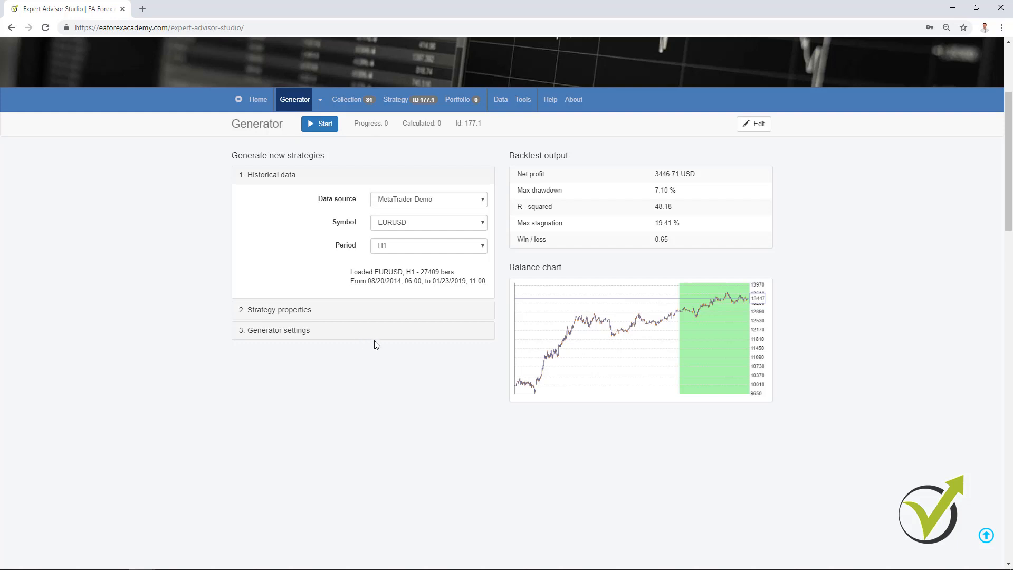
pyautogui.click(343, 100)
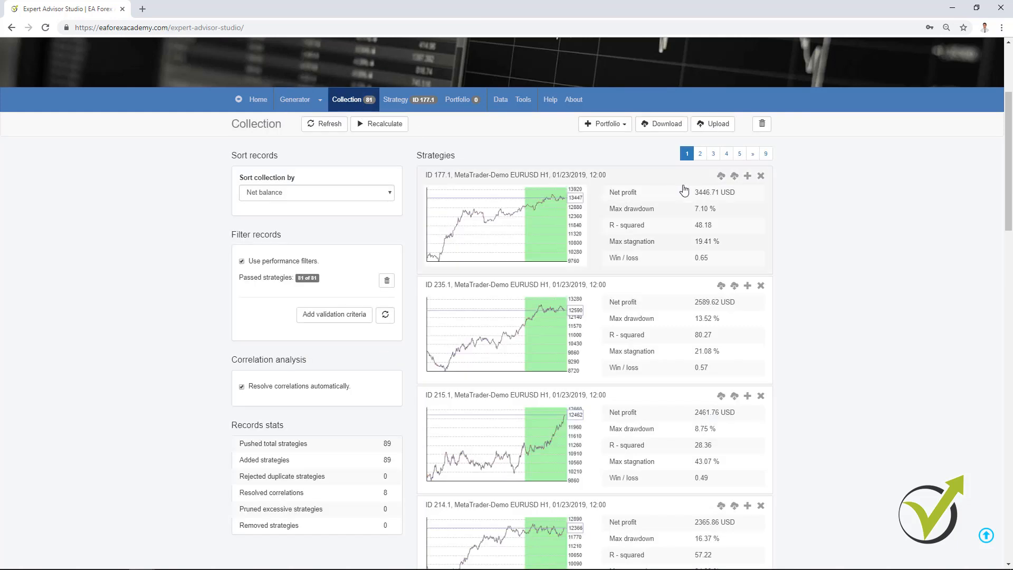
pyautogui.click(762, 123)
# In the Reactor's Generator settings, disable the Common Acceptance Criteria and set Out of Sample to In sample.
pyautogui.click(291, 100)
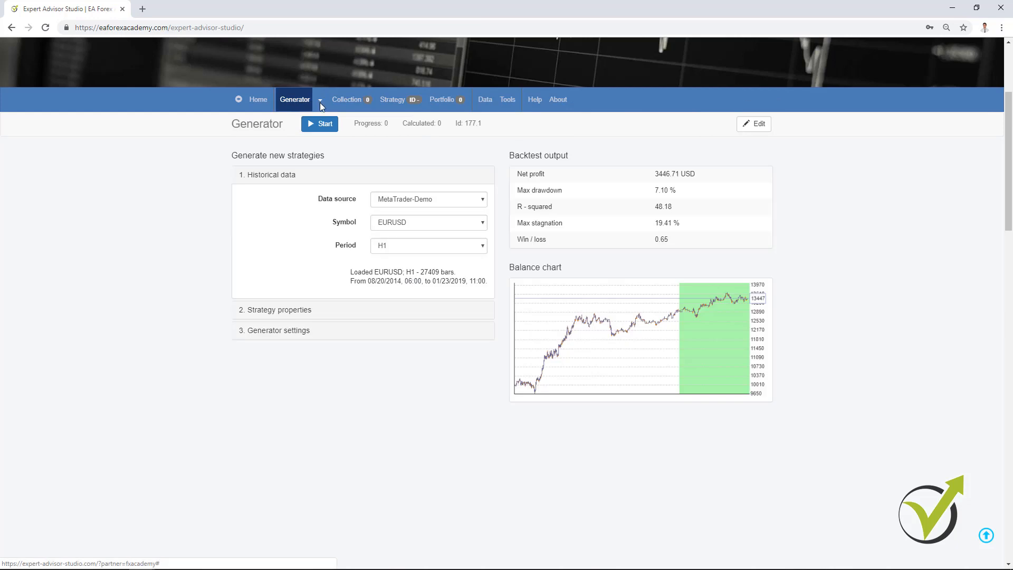
pyautogui.click(320, 100)
pyautogui.click(304, 133)
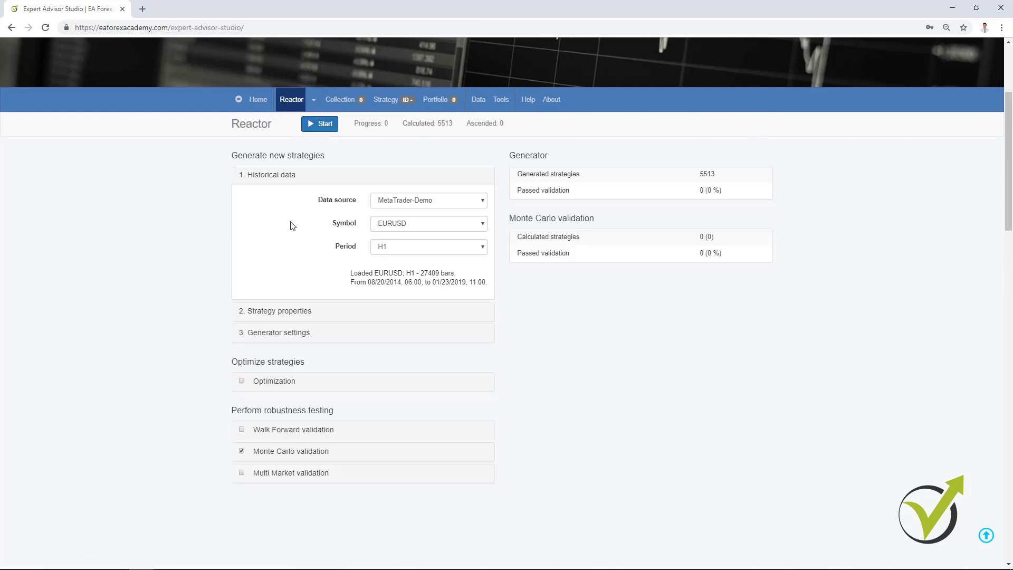
pyautogui.click(294, 312)
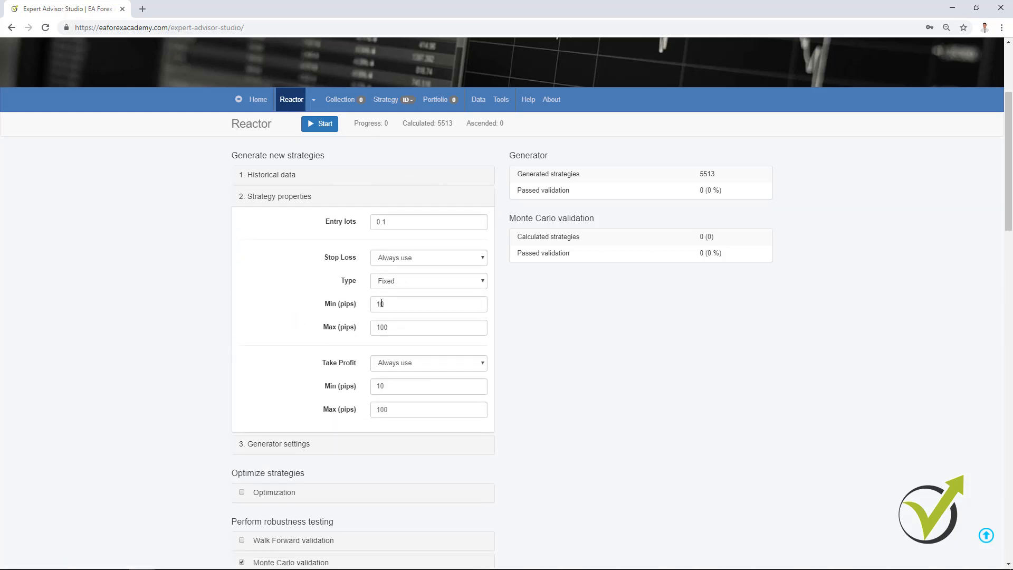
pyautogui.click(284, 450)
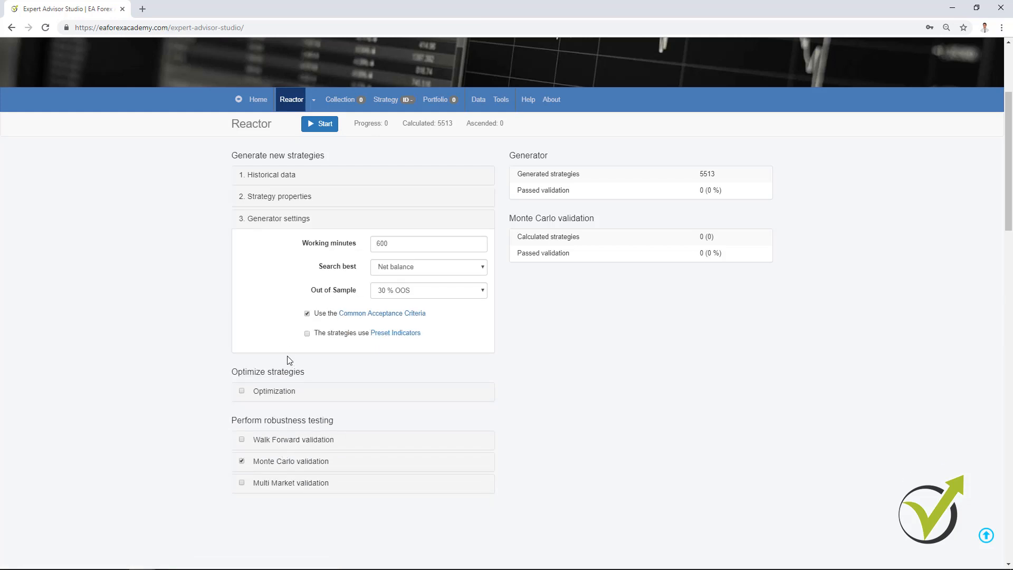
pyautogui.click(307, 314)
pyautogui.click(411, 294)
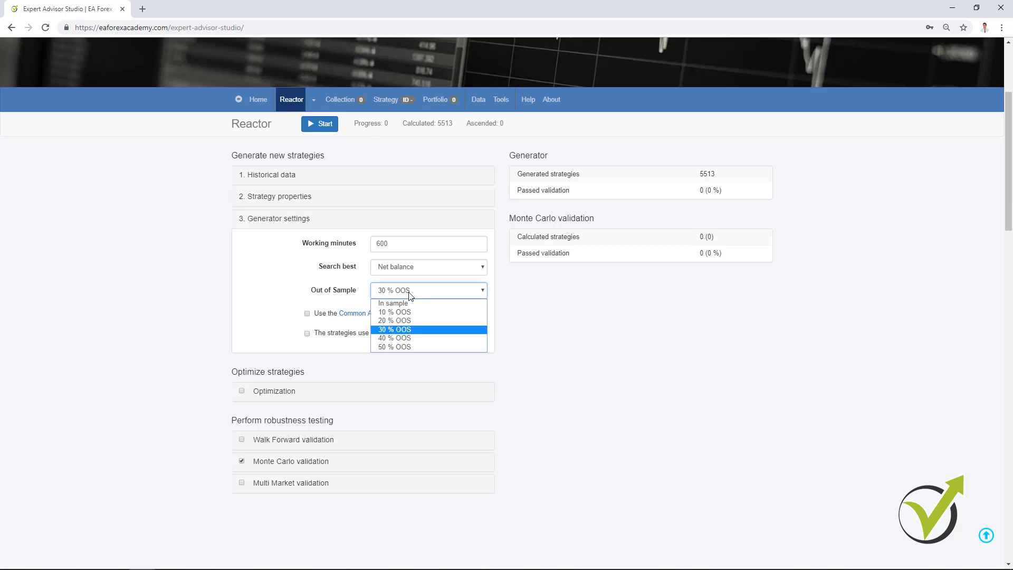
pyautogui.click(409, 299)
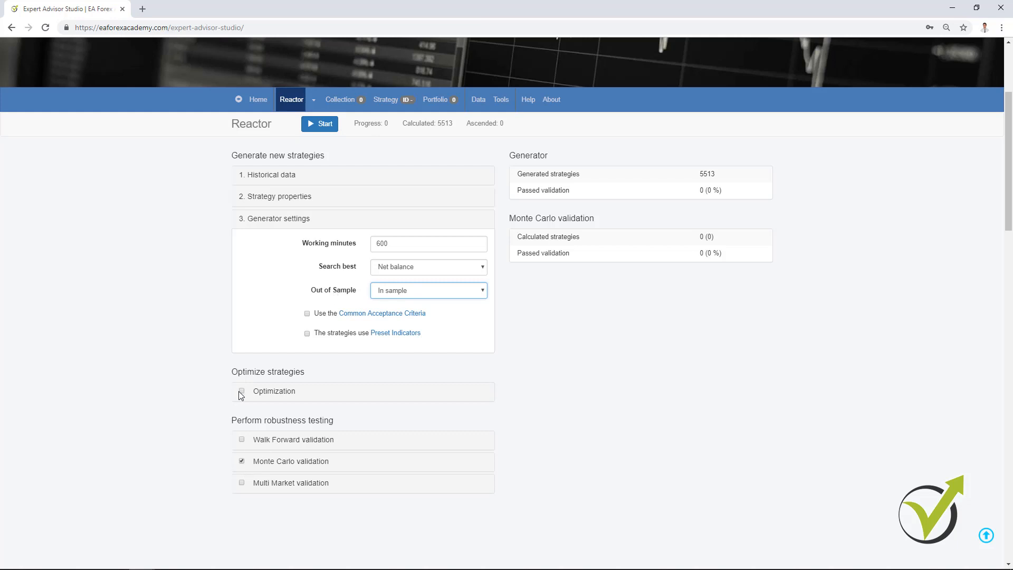
# Disable Monte Carlo validation in the Reactor, enable Optimization and expand its settings.
pyautogui.click(241, 461)
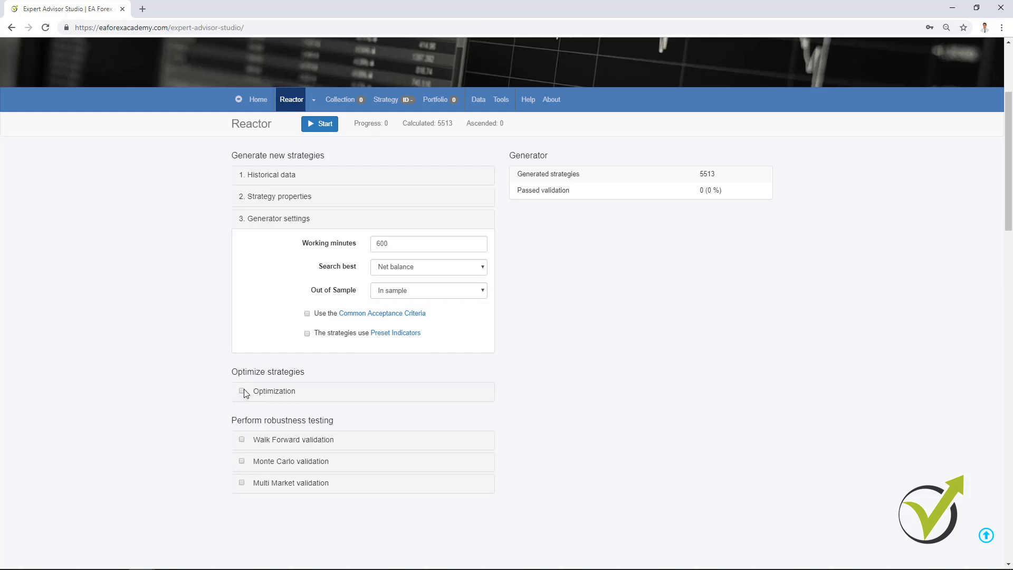
pyautogui.click(242, 391)
pyautogui.click(266, 392)
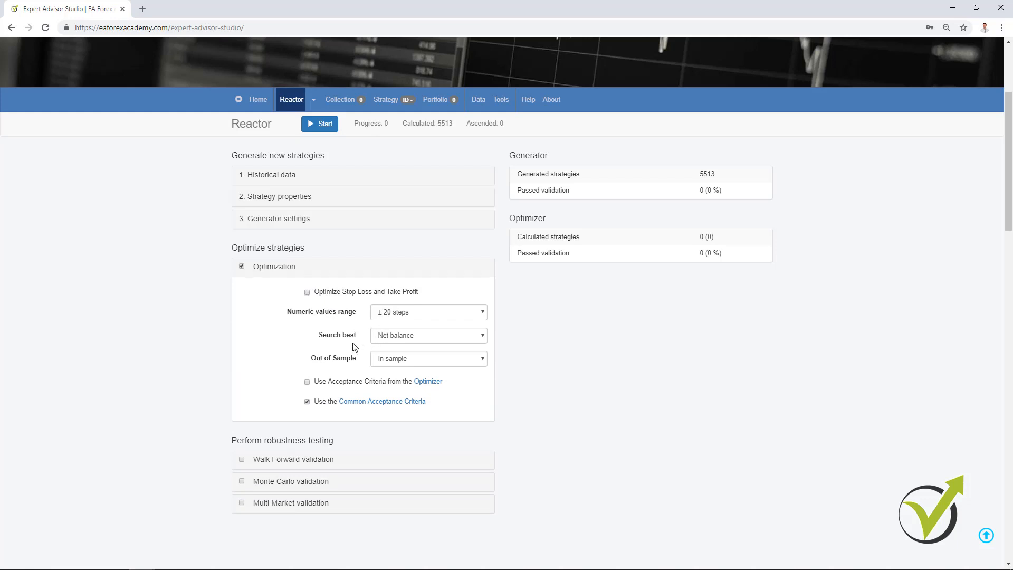
# Set the Optimization to search best by R - squared with Out of Sample at 30 % OOS.
pyautogui.click(403, 338)
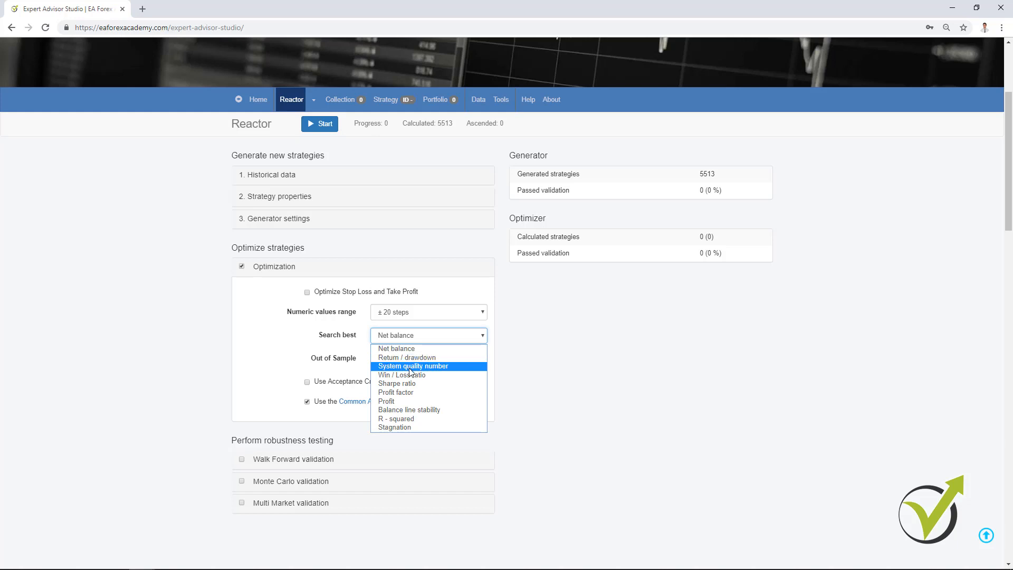
pyautogui.click(415, 420)
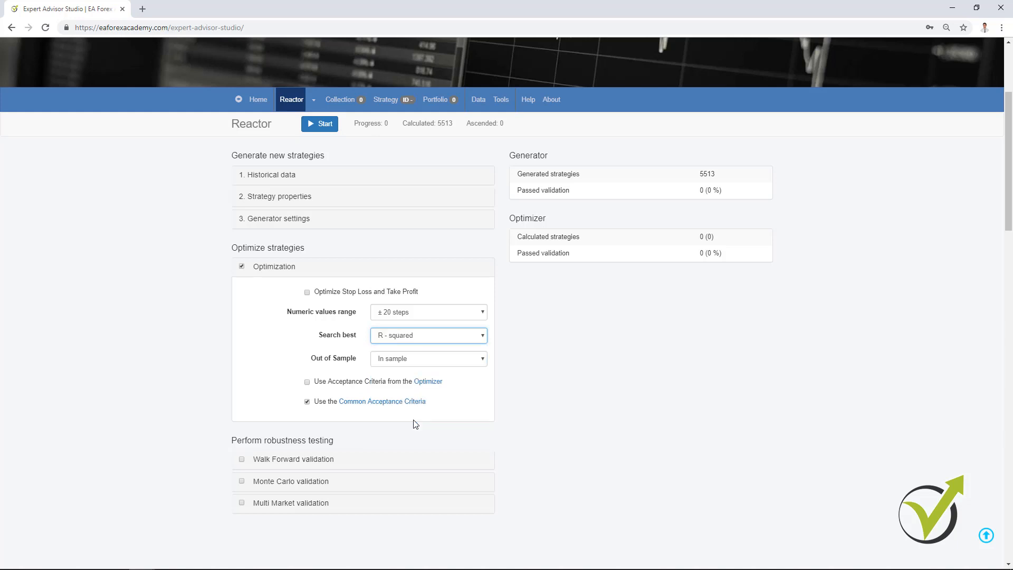
pyautogui.click(400, 361)
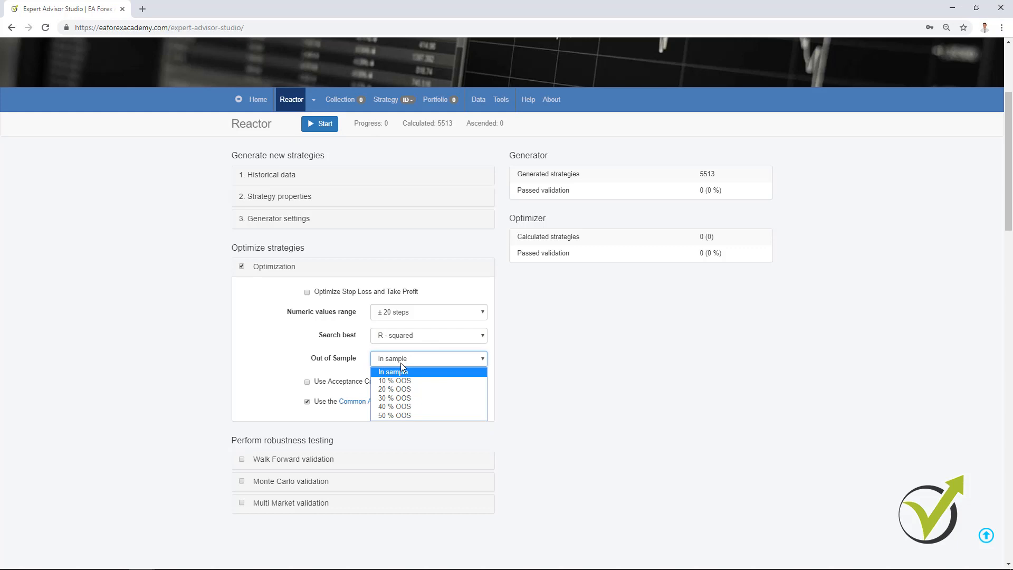
pyautogui.click(411, 399)
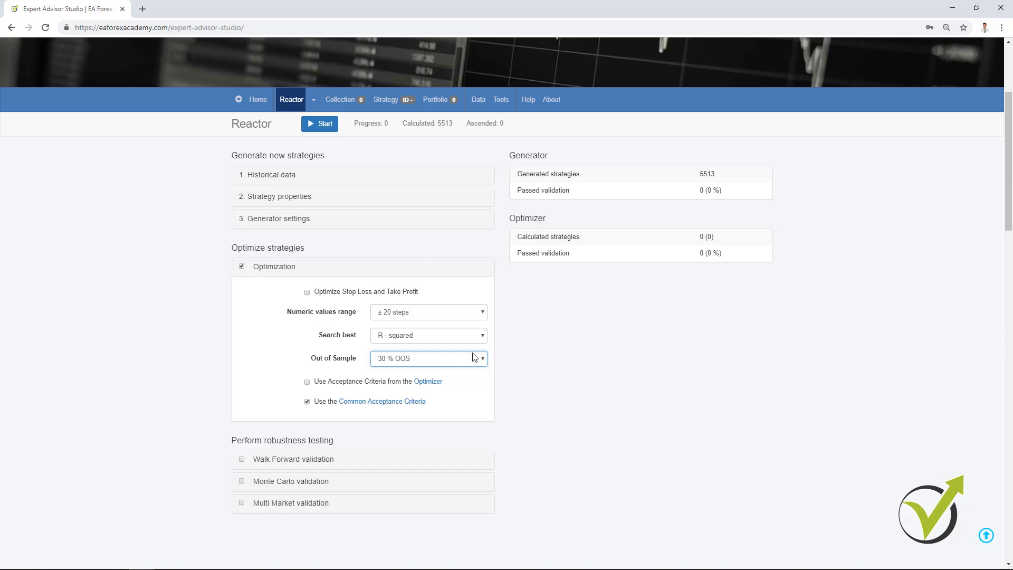
# Add a Minimum r - squared criterion of 65 to the In Sample part of the Common Acceptance Criteria.
pyautogui.click(356, 406)
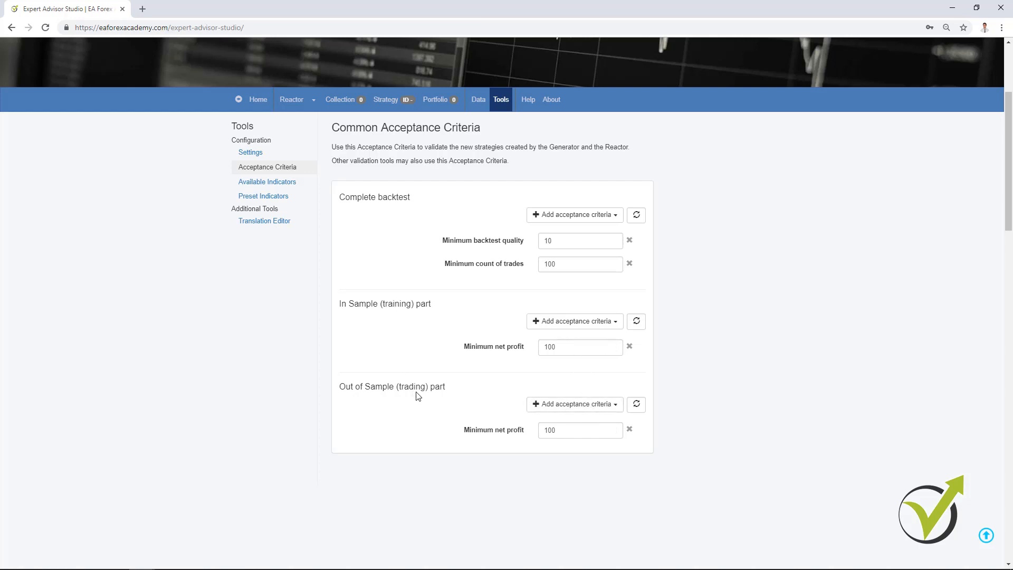
pyautogui.click(586, 327)
pyautogui.scroll(-5, 589, 401)
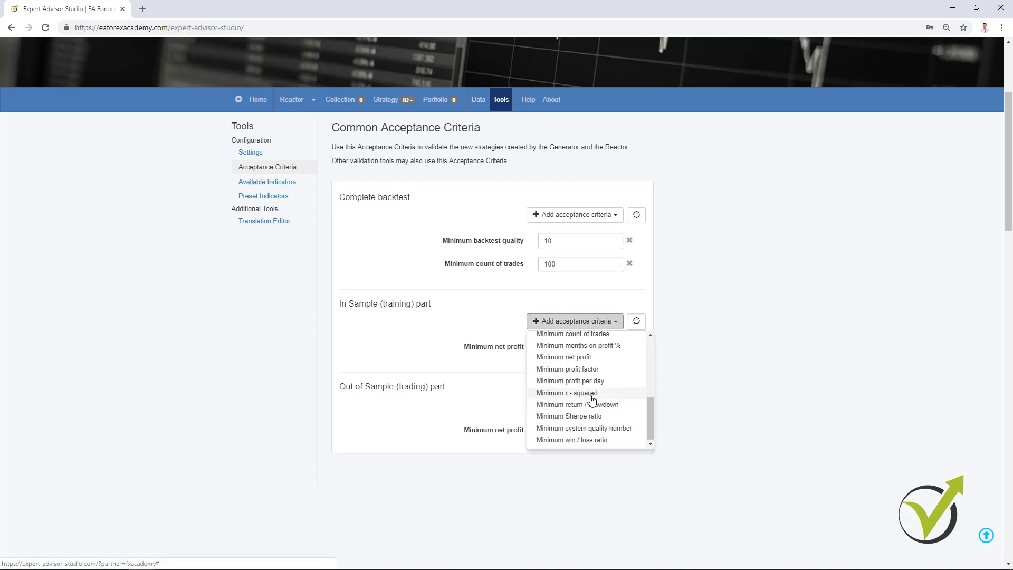
pyautogui.click(591, 394)
pyautogui.click(592, 370)
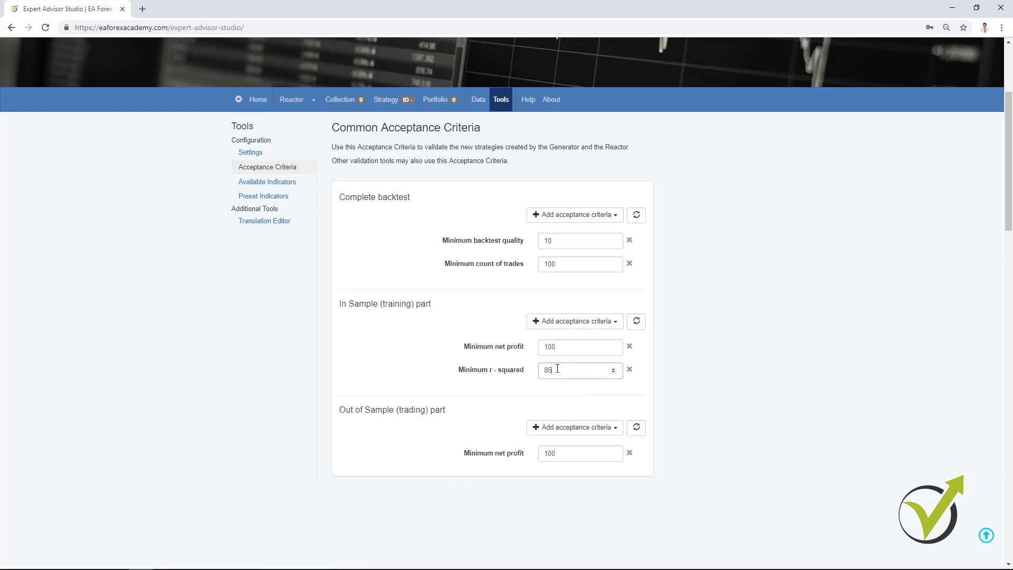
pyautogui.moveTo(593, 369); pyautogui.dragTo(522, 362)
# Add a Minimum r - squared criterion of 65 to the Out of Sample part.
pyautogui.click(558, 430)
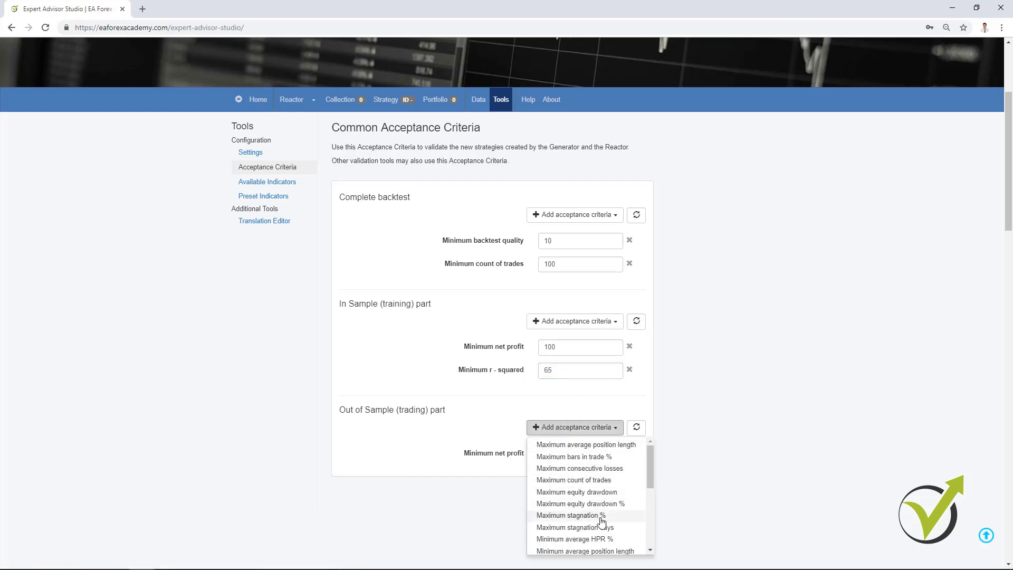
pyautogui.scroll(-3, 602, 521)
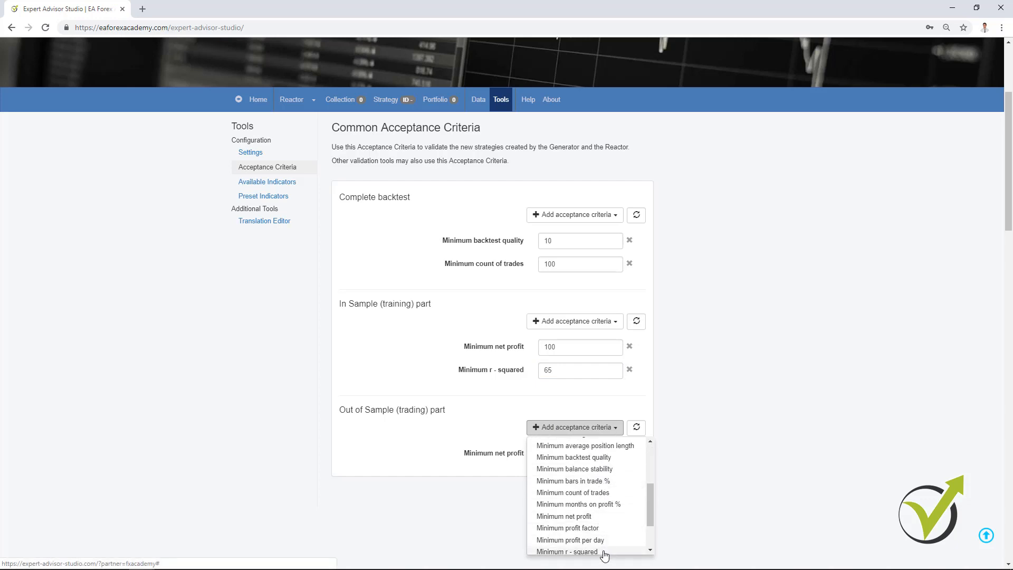
pyautogui.click(604, 550)
pyautogui.click(516, 476)
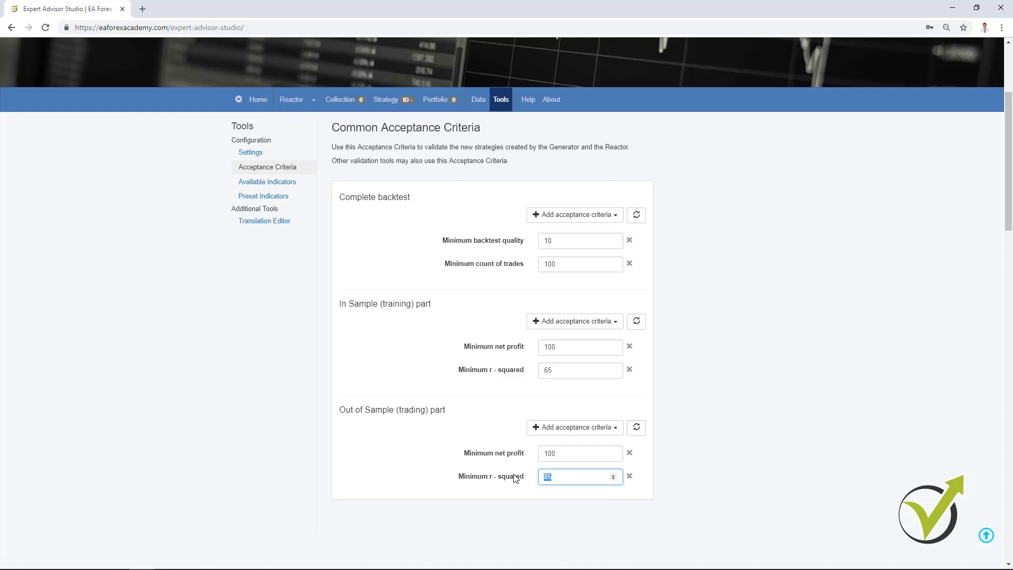
# Add a Minimum r - squared criterion of 85 to the Complete backtest and review all three criteria groups.
pyautogui.click(574, 218)
pyautogui.scroll(-2, 575, 269)
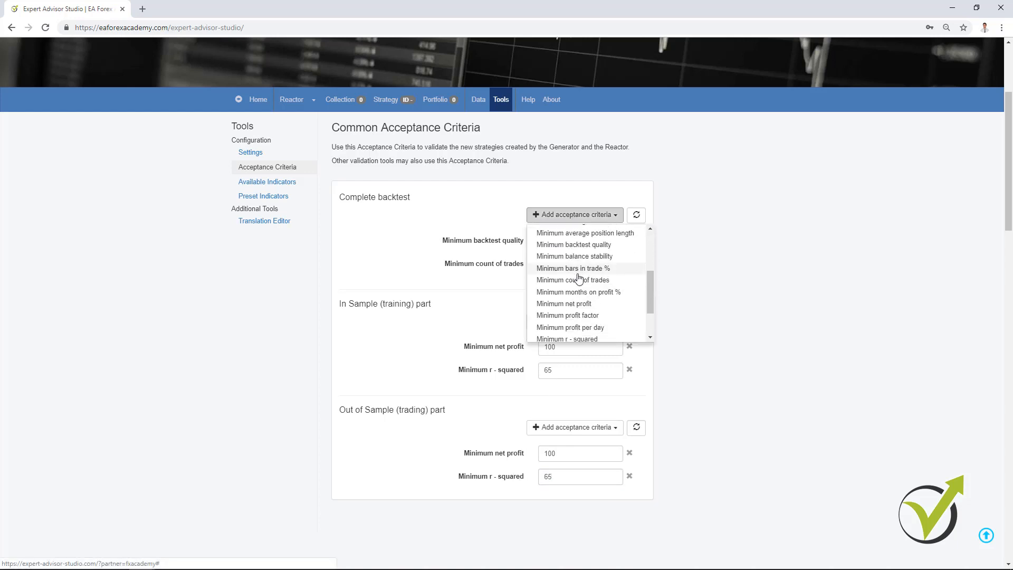
pyautogui.scroll(-1, 587, 313)
pyautogui.click(566, 292)
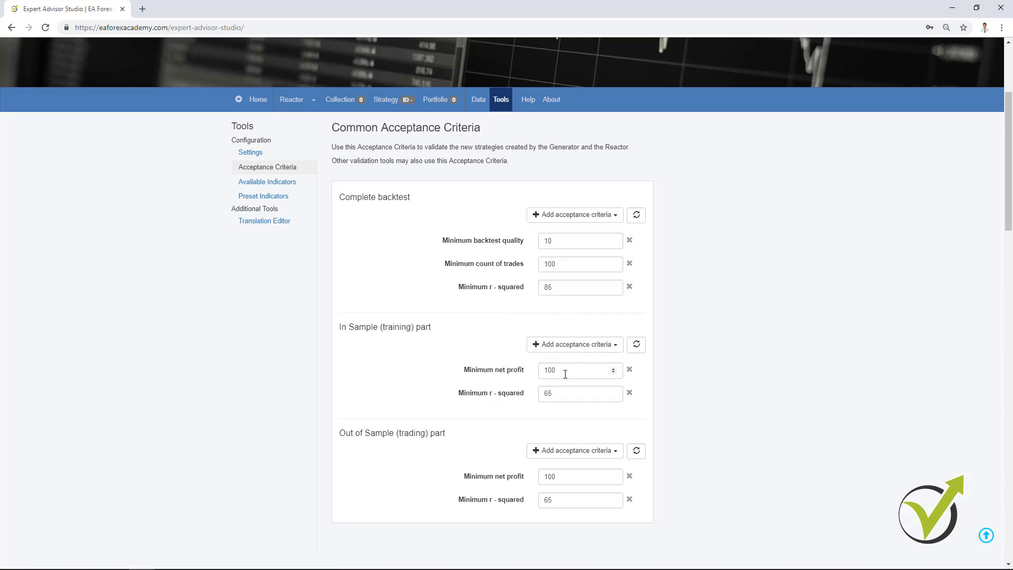
pyautogui.scroll(-1, 565, 374)
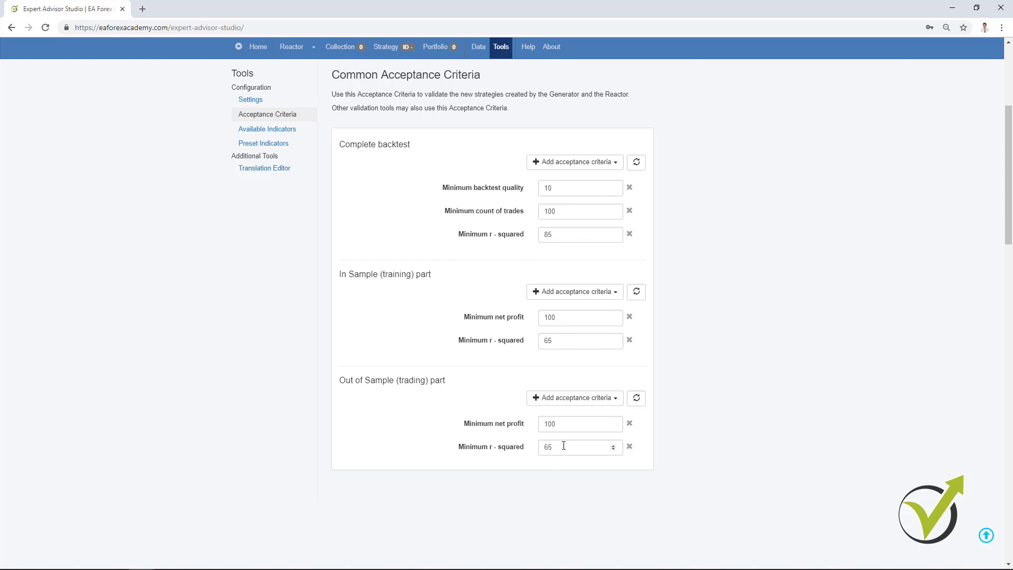
# Return to the Reactor and start generating and optimizing strategies on EURUSD H1.
pyautogui.scroll(2, 538, 432)
pyautogui.click(292, 153)
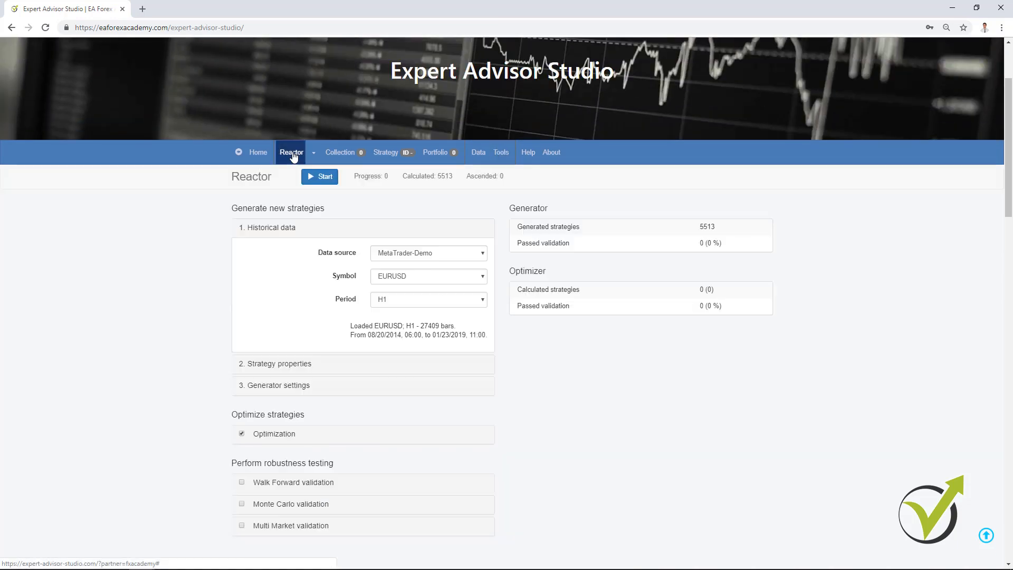
pyautogui.click(324, 179)
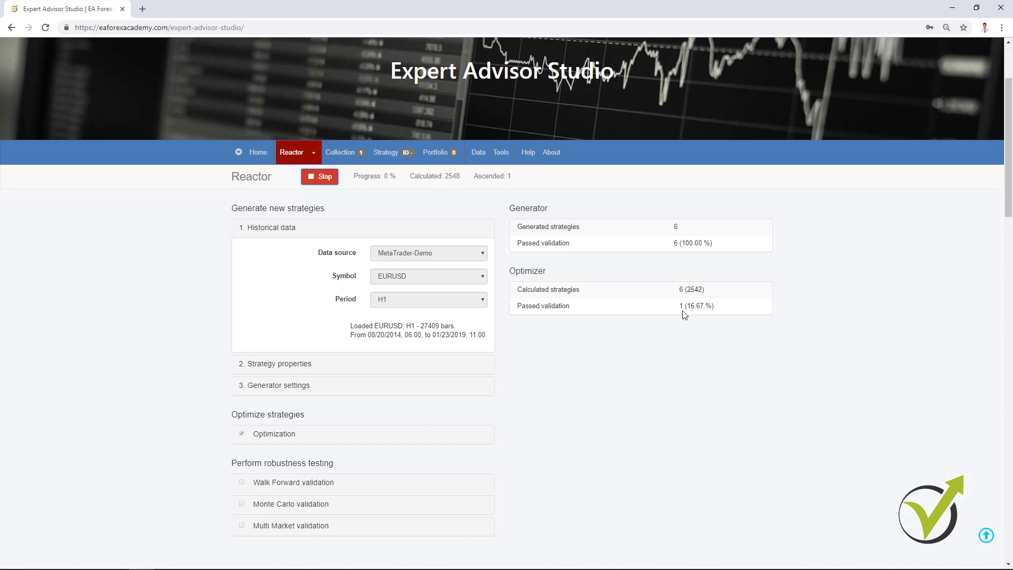
# Open strategy ID 252.1 from the Collection in the OOS Monitor and compare its R - squared and net profit across all parts.
pyautogui.click(345, 154)
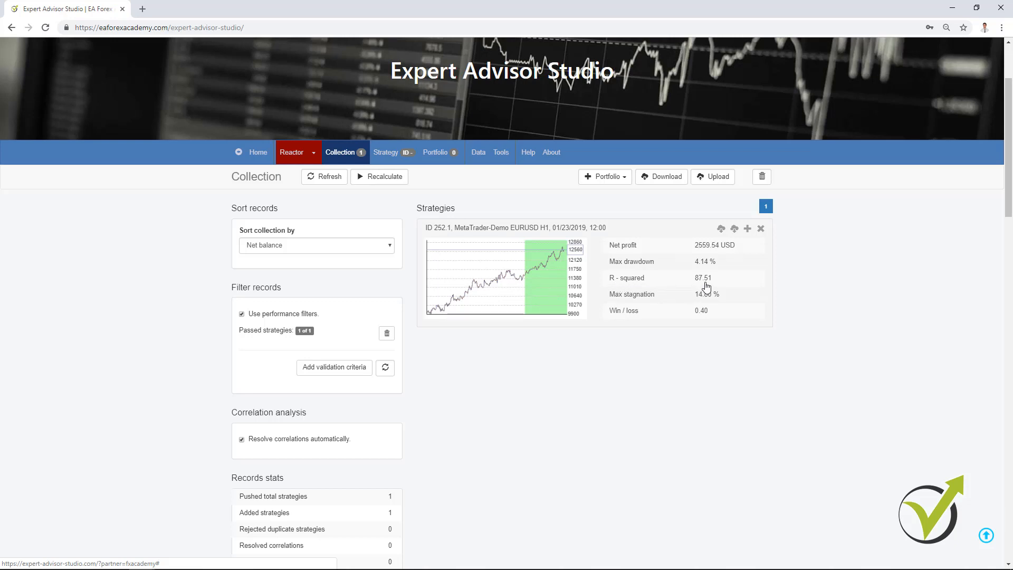
pyautogui.click(512, 262)
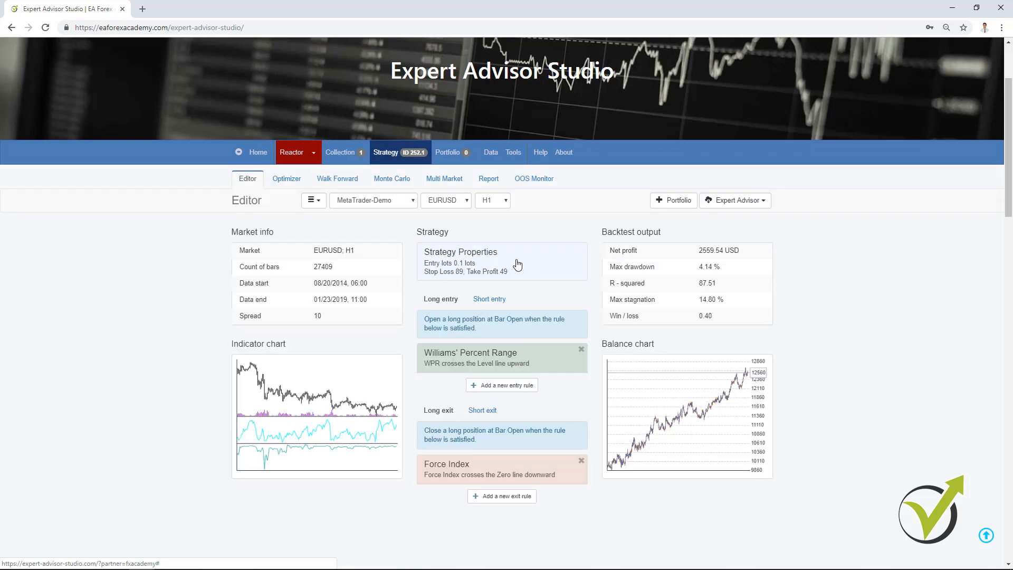
pyautogui.click(538, 179)
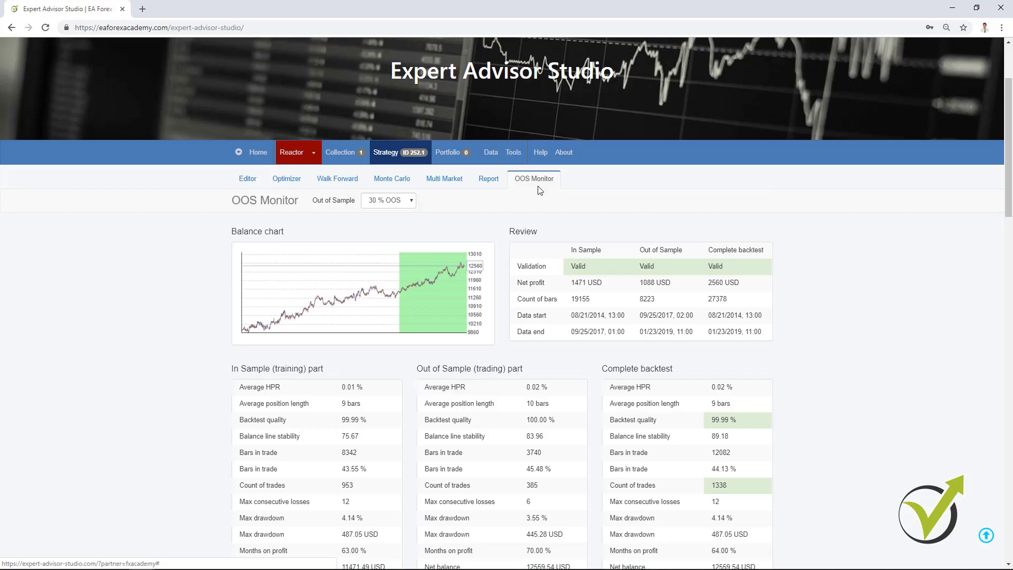
pyautogui.scroll(-3, 530, 326)
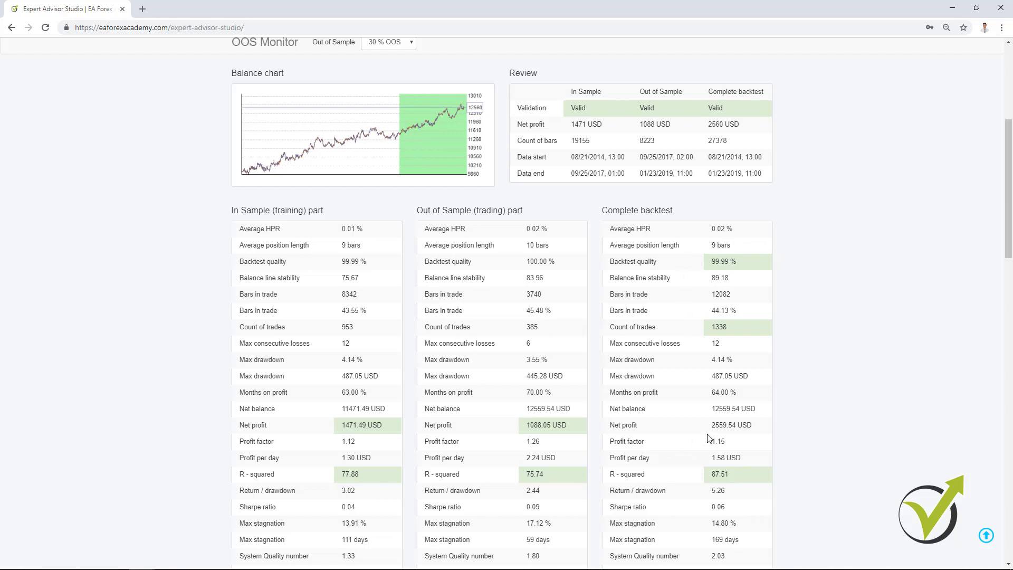
pyautogui.scroll(1, 502, 299)
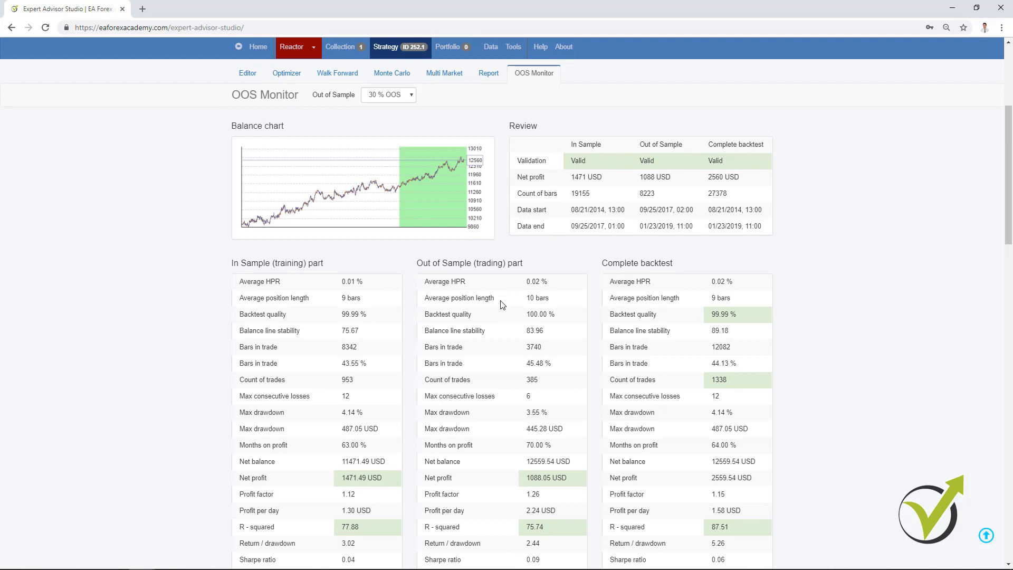
# Check the Collection for collected strategies and return to the Reactor to review the Generator and Optimizer statistics.
pyautogui.scroll(1, 502, 305)
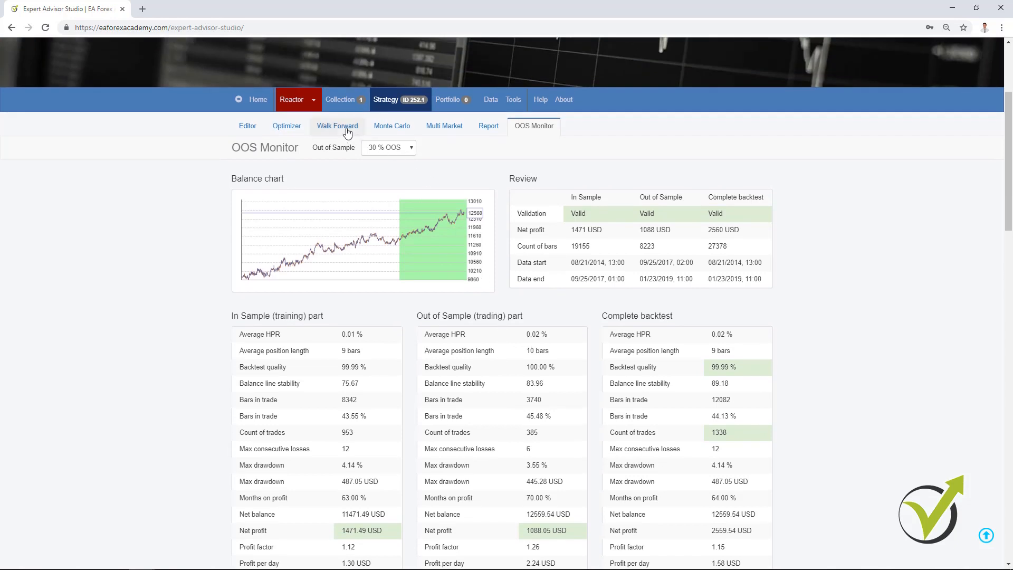
pyautogui.click(358, 98)
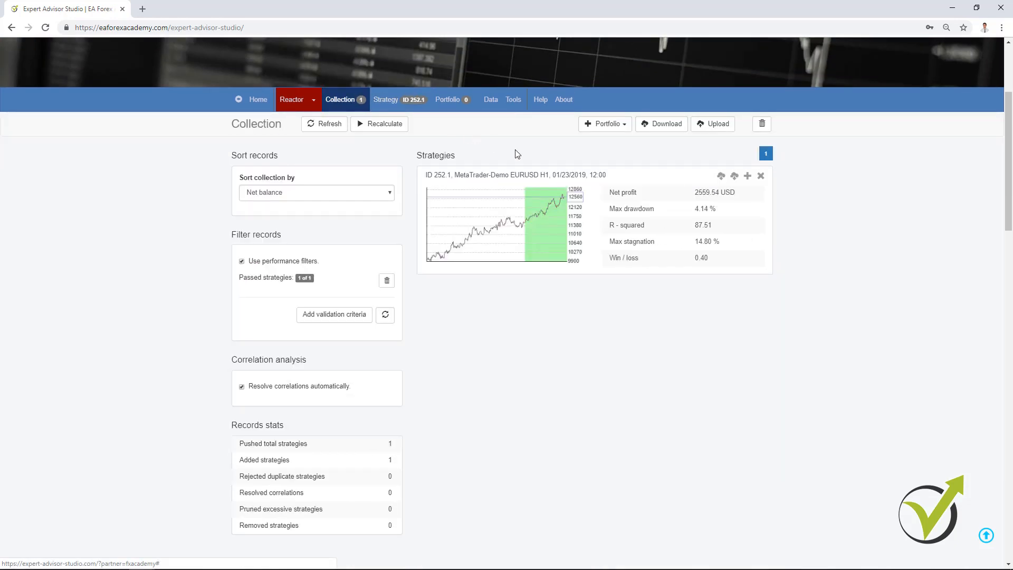
pyautogui.click(291, 99)
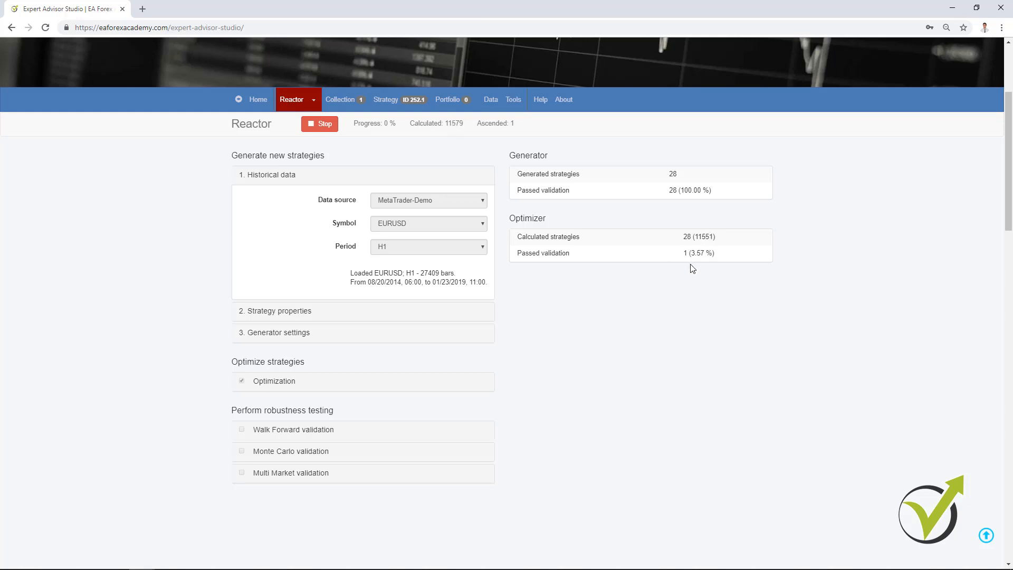
# View strategy ID 252.1's rules and backtest output in the Editor, and return to the running Reactor.
pyautogui.click(390, 103)
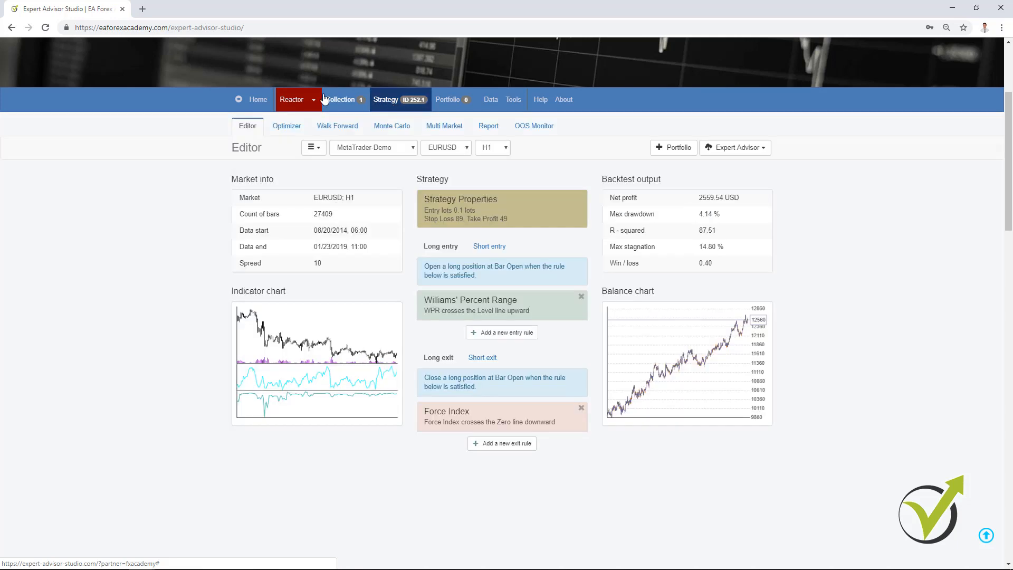
pyautogui.click(294, 100)
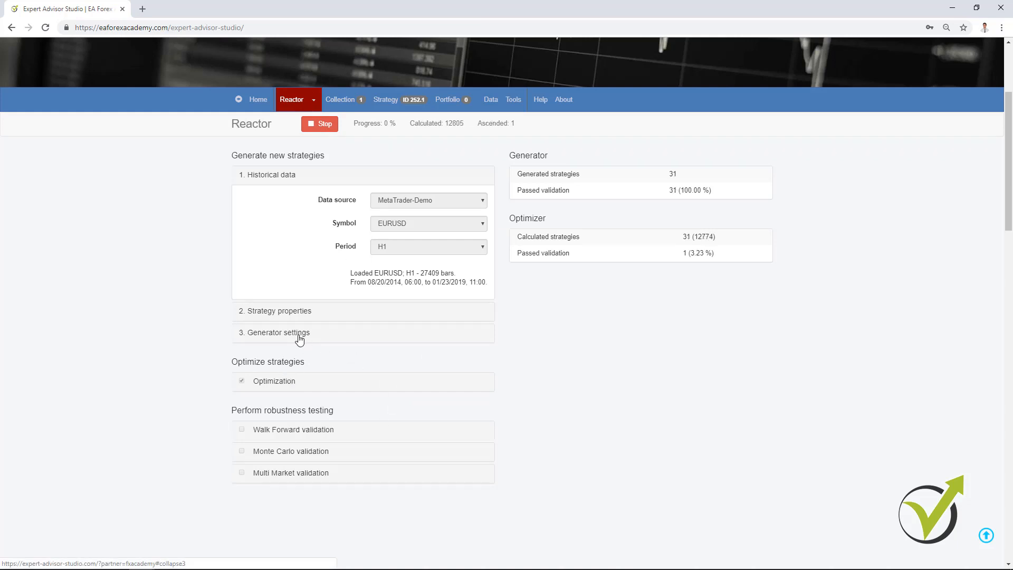
pyautogui.click(292, 381)
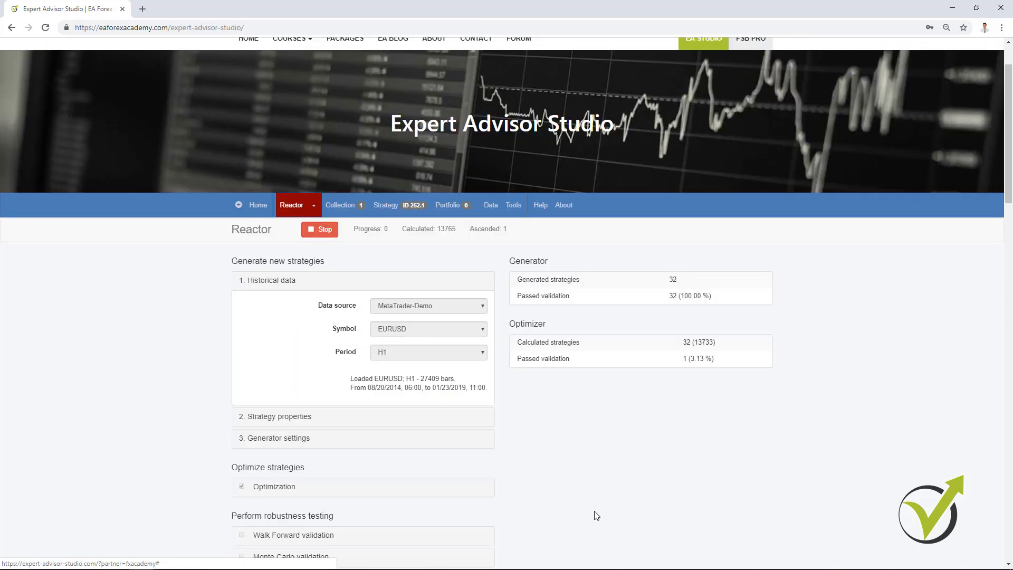
pyautogui.scroll(-2, 610, 503)
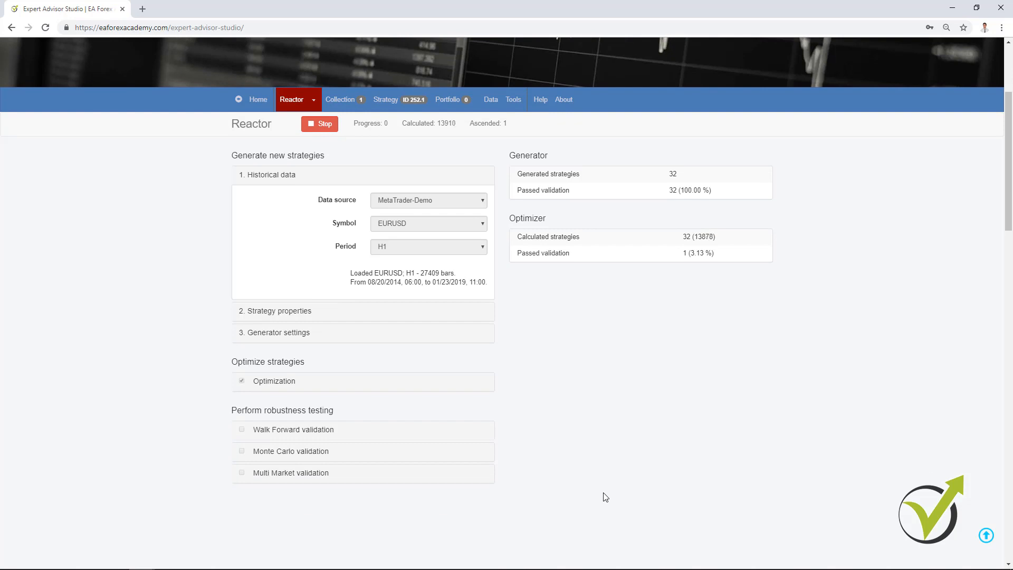
pyautogui.scroll(-1, 605, 497)
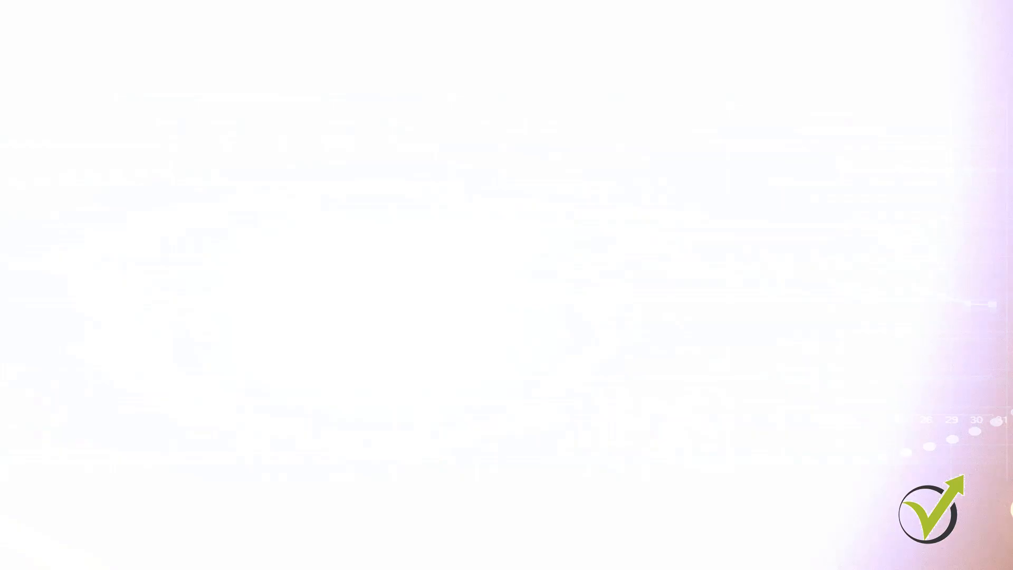